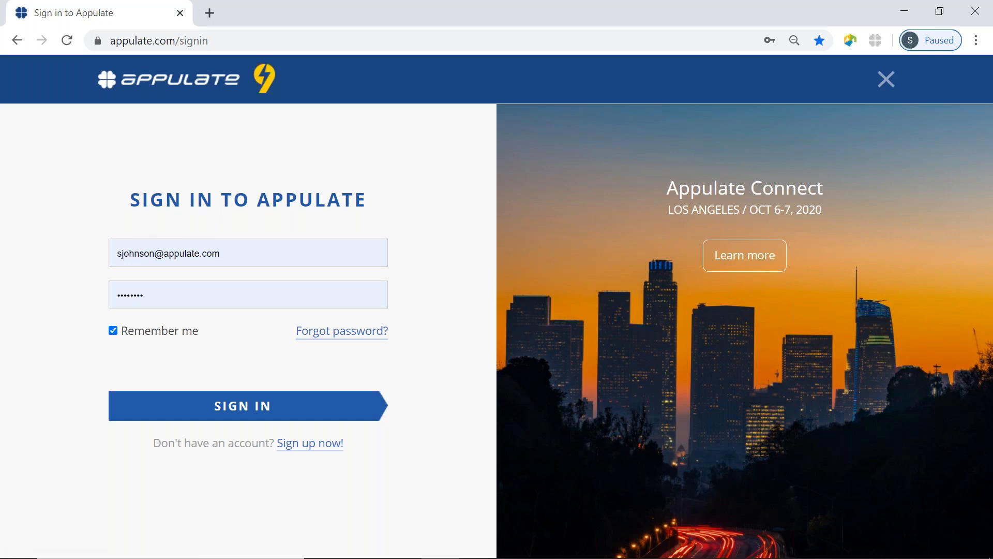
Sign in to Appulate with the saved e-mail and password to reach the All Insured list
left_click(277, 409)
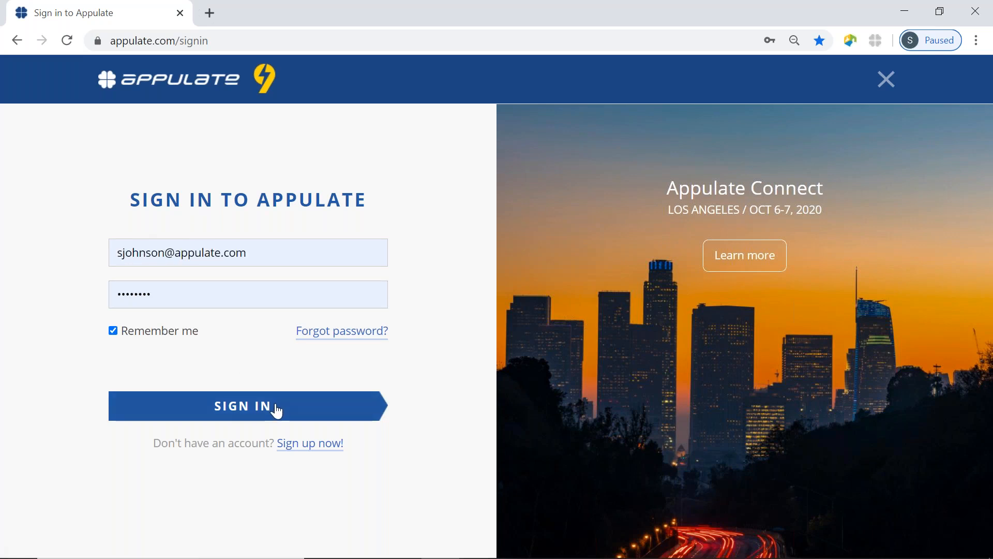
left_click(277, 409)
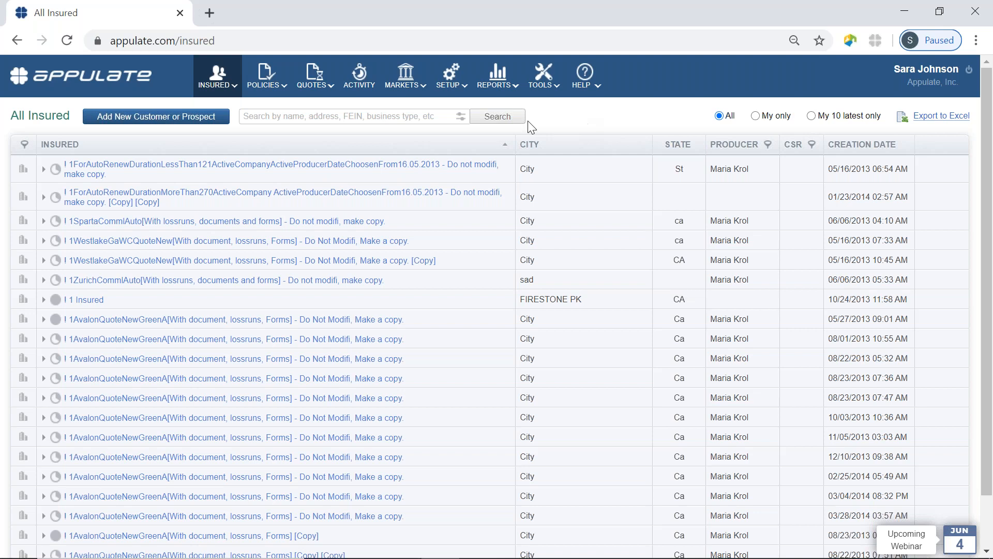
Start an empty New insured form with the Business type preselected
left_click(132, 123)
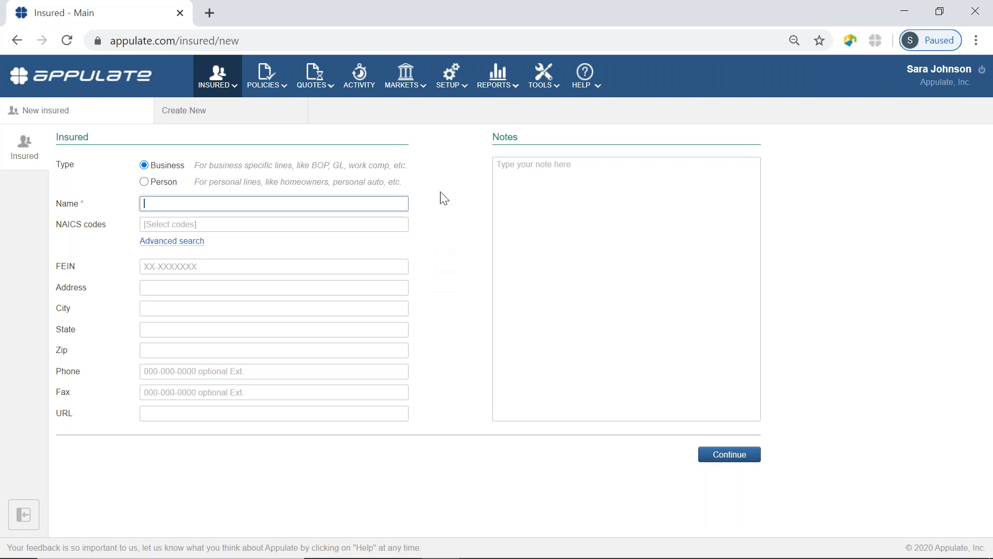
left_click(558, 81)
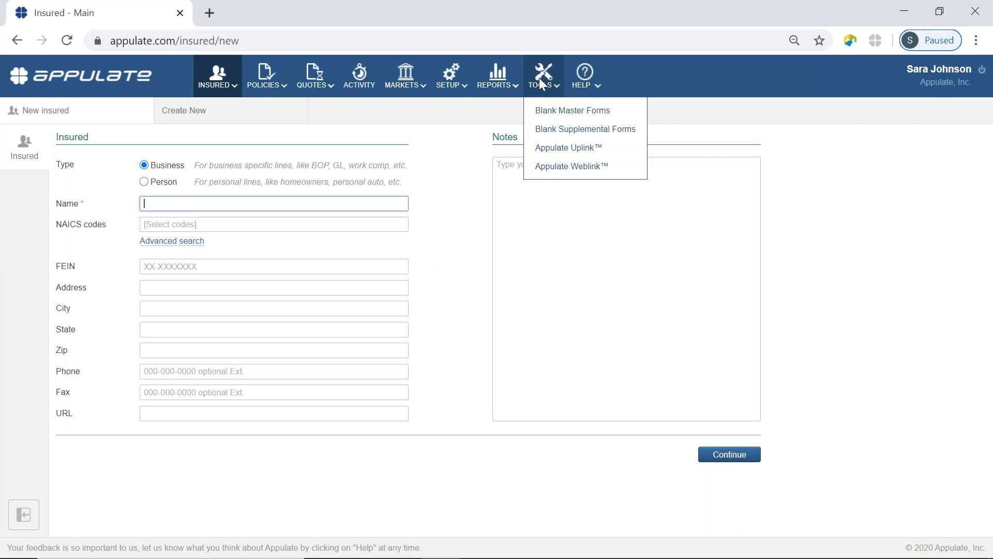
Go to the Appulate Uplink page offering Uplink Driver 3.0.0.237 with Nexsure as AMS
left_click(561, 154)
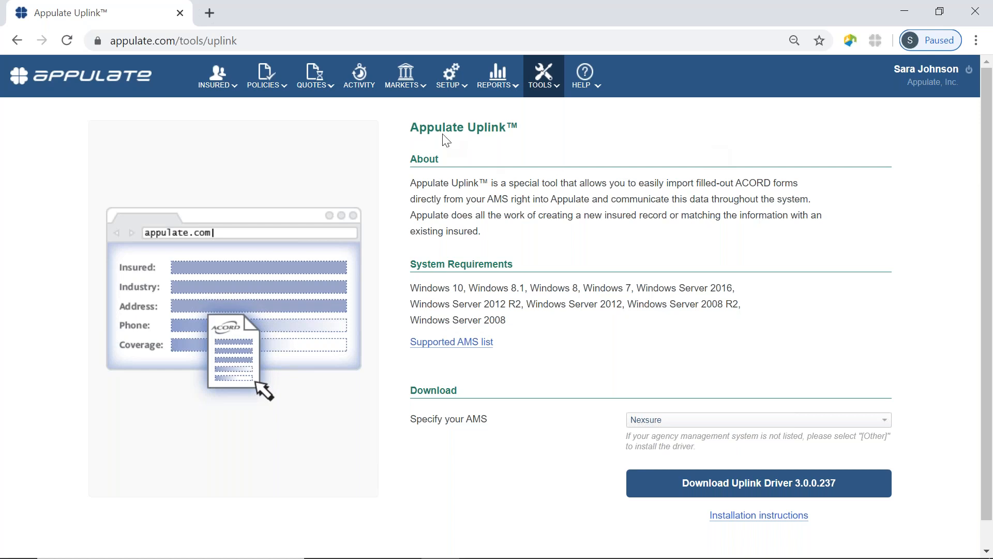
left_click(409, 85)
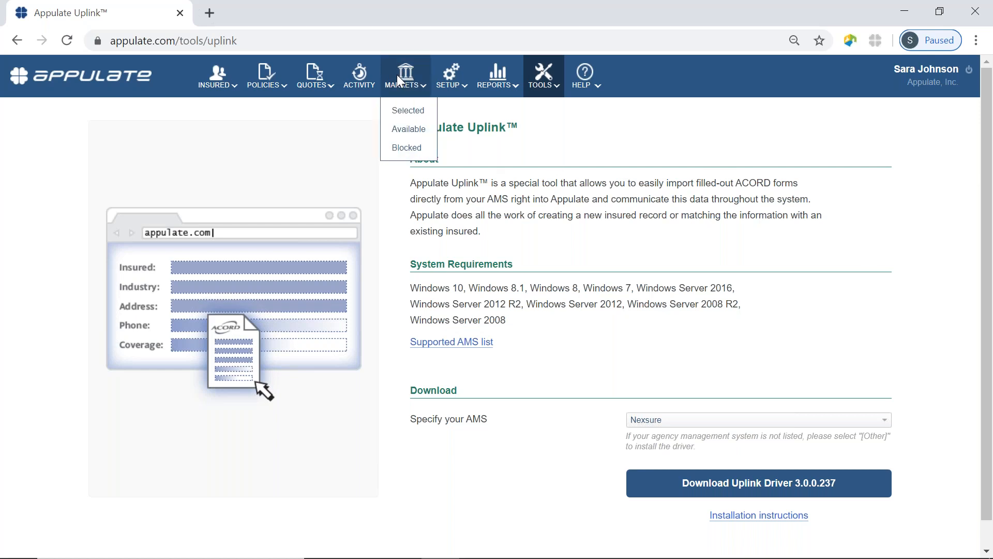
Show the Selected Markets list of 349 markets and scroll through it
left_click(406, 108)
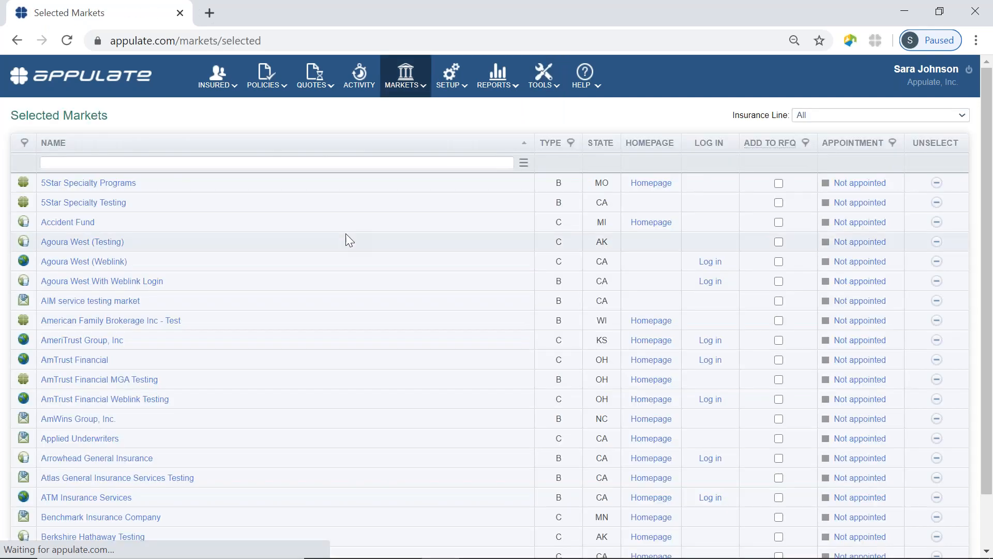
scroll(346, 234, "down", 1)
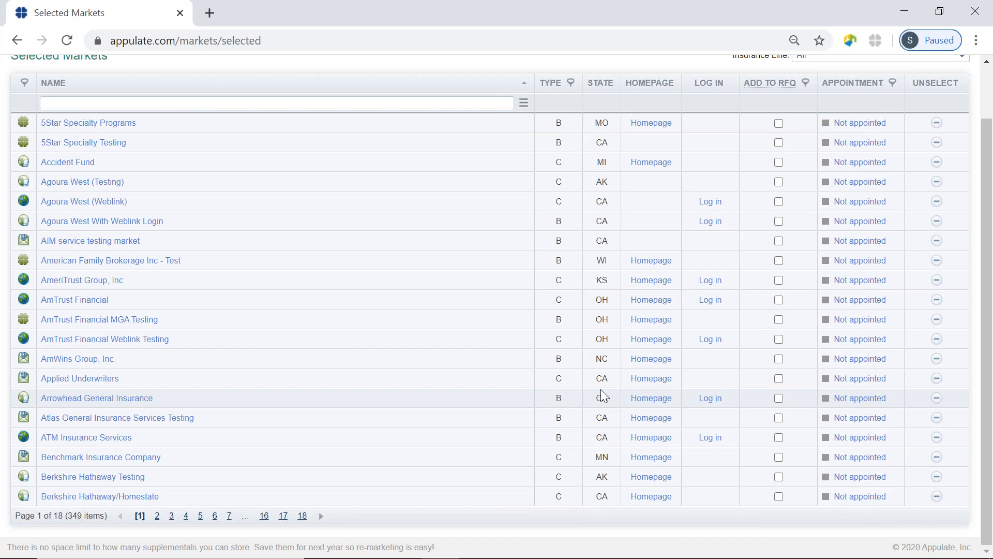
scroll(601, 390, "up", 2)
mouse_move(416, 78)
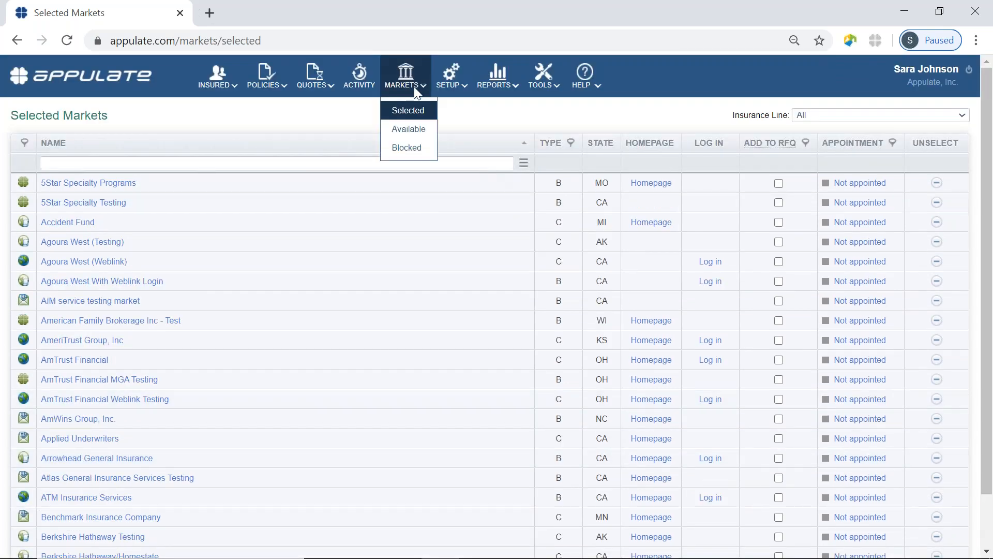
Select Hashtag Insurance Agency from Available Markets, then return to the Selected Markets list
left_click(423, 132)
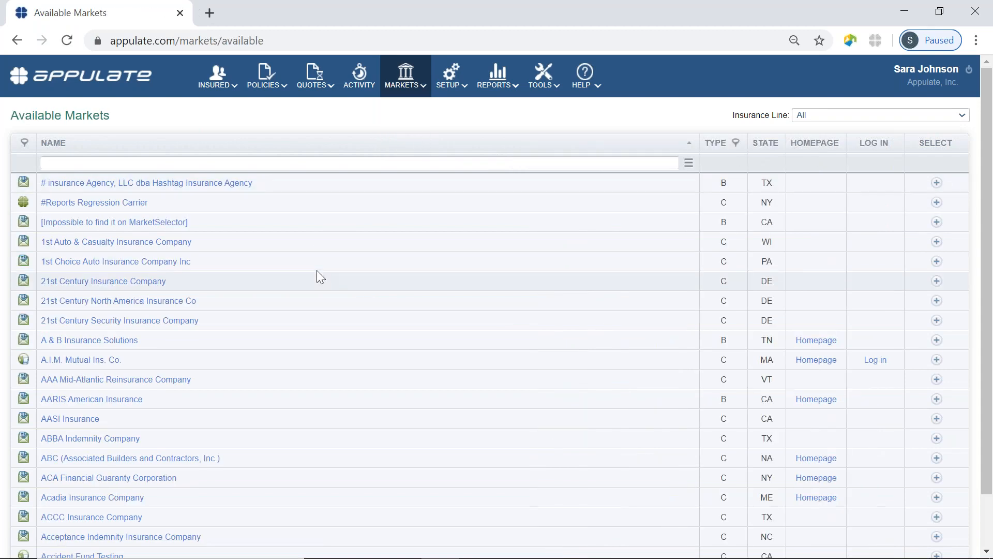
scroll(317, 271, "down", 2)
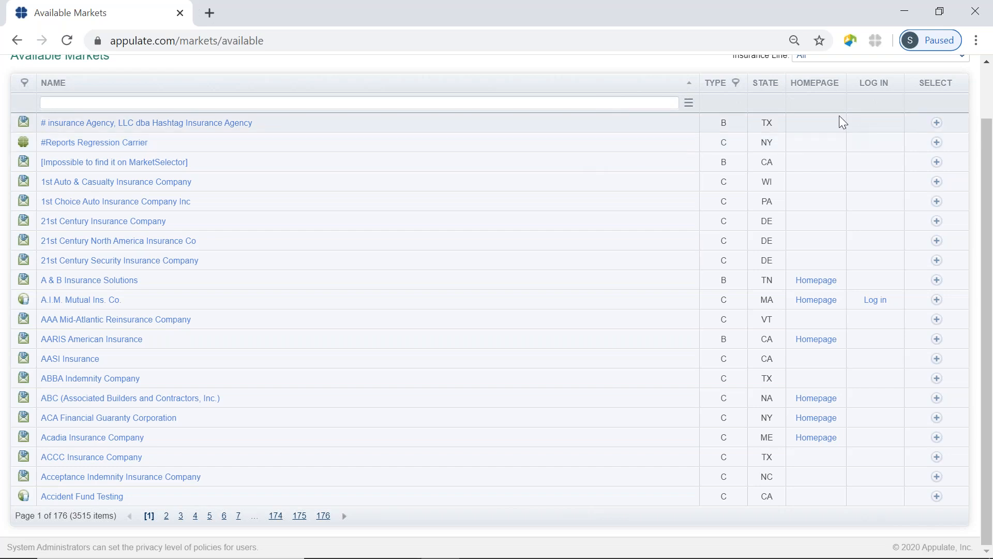
left_click(937, 124)
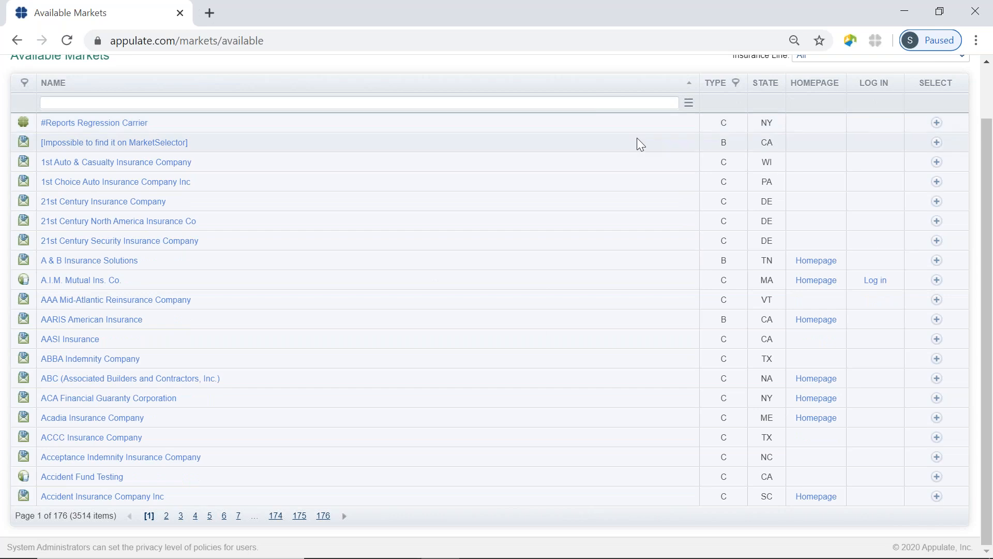
scroll(638, 139, "up", 1)
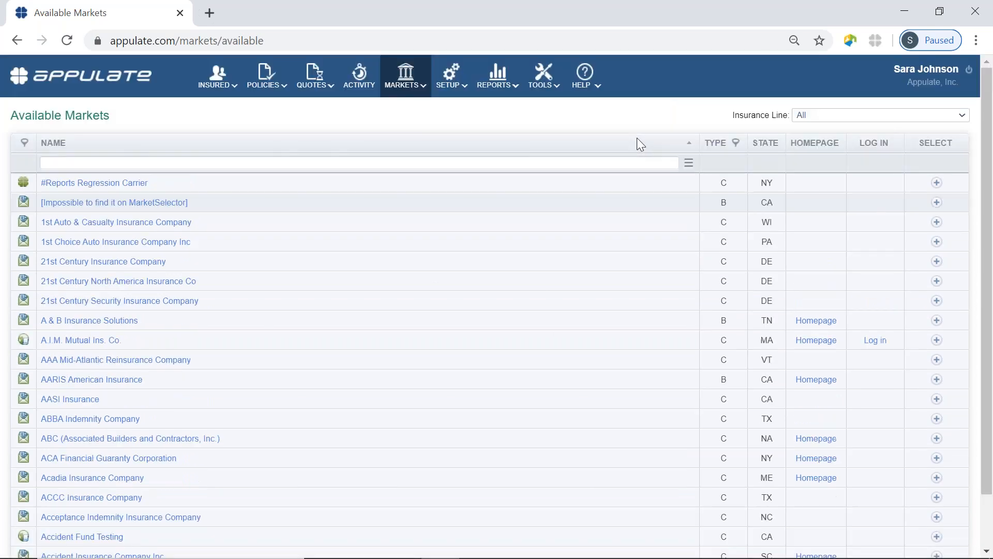
left_click(401, 90)
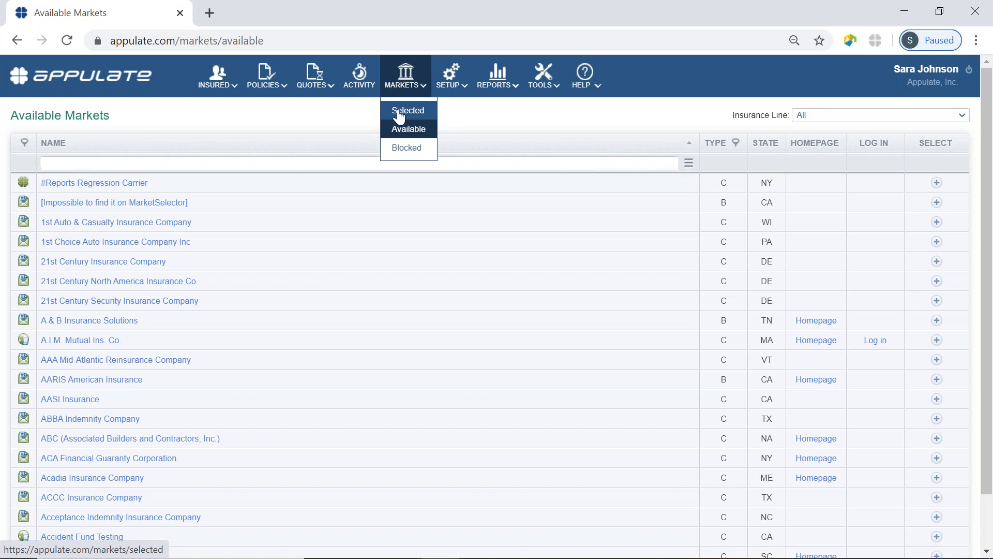
left_click(400, 112)
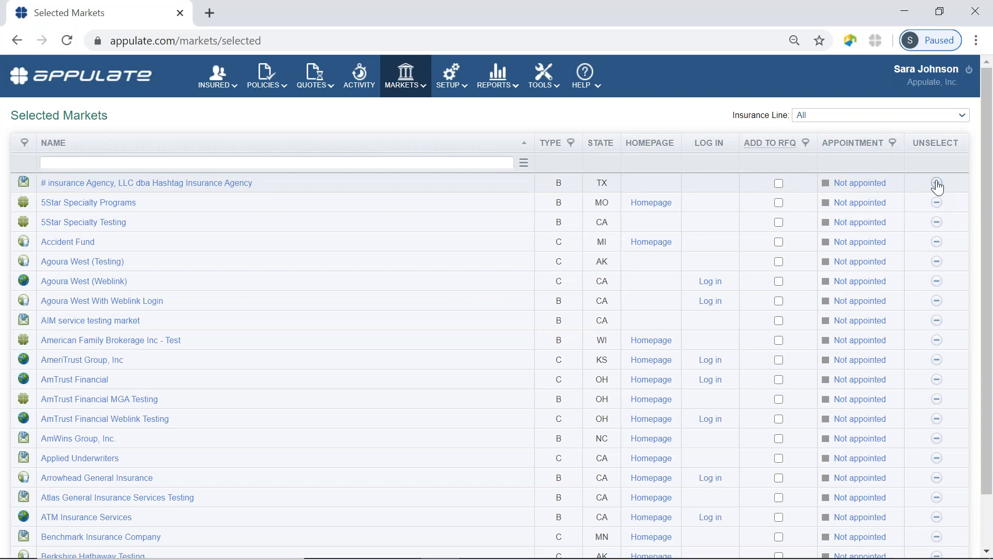
Unselect the Hashtag Insurance Agency market and confirm with OK
left_click(937, 184)
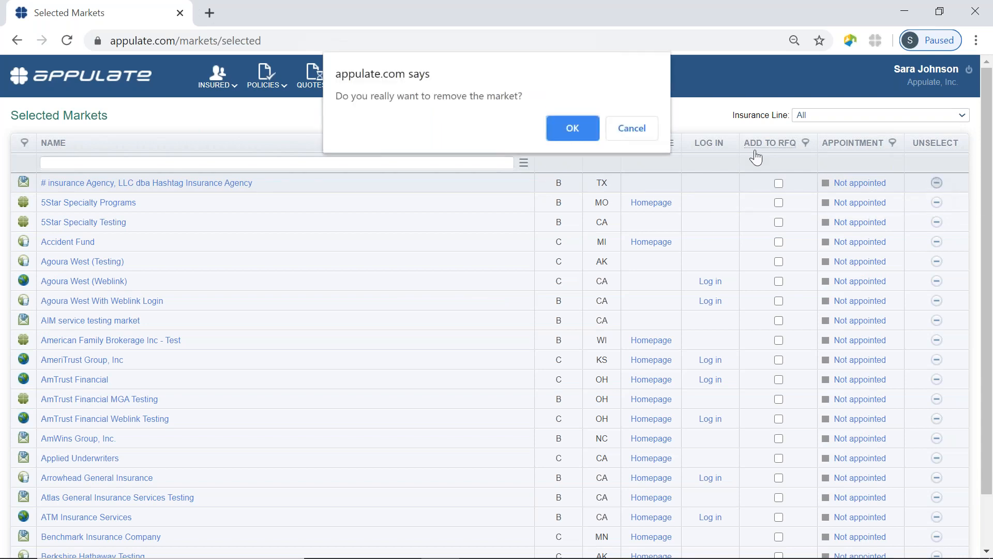
key("Return")
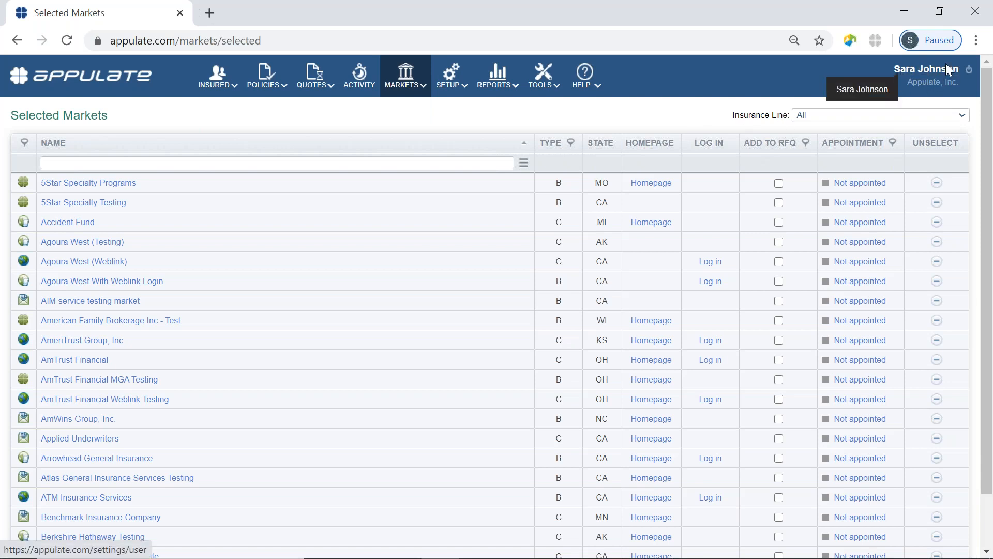
In My Profile, clear the Nexsure error and leave Accident Fund's Login Type on Use shared login
left_click(931, 75)
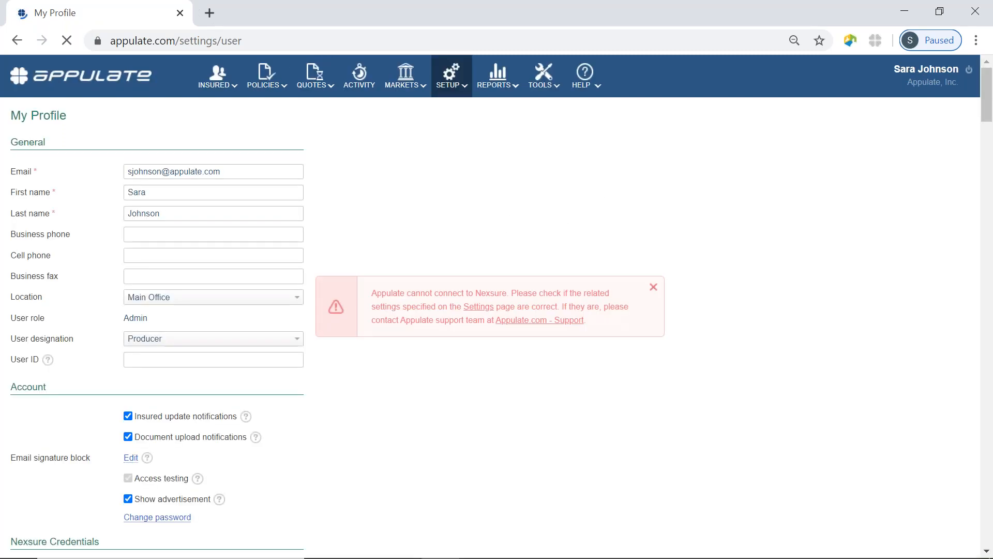
left_click(653, 287)
scroll(464, 339, "down", 13)
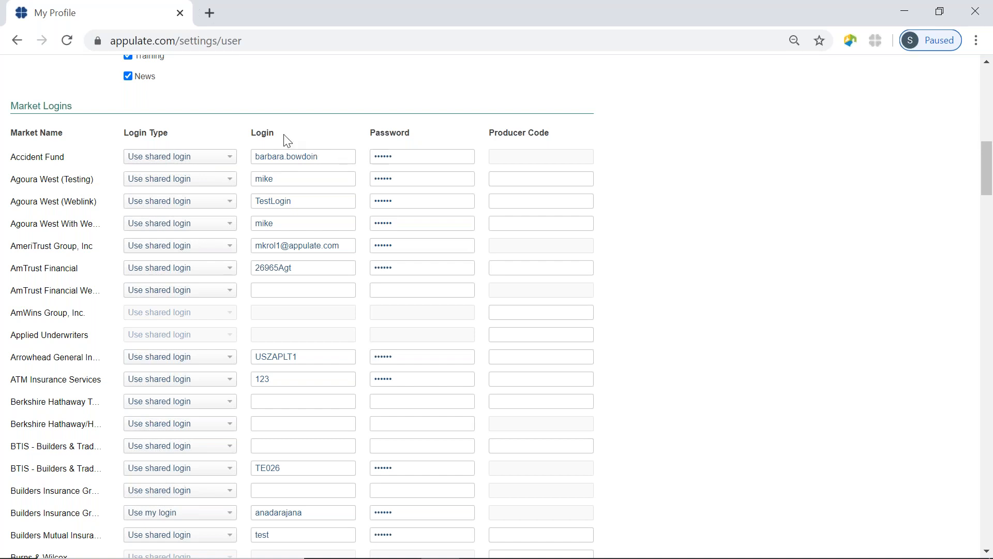
left_click(225, 161)
left_click(196, 176)
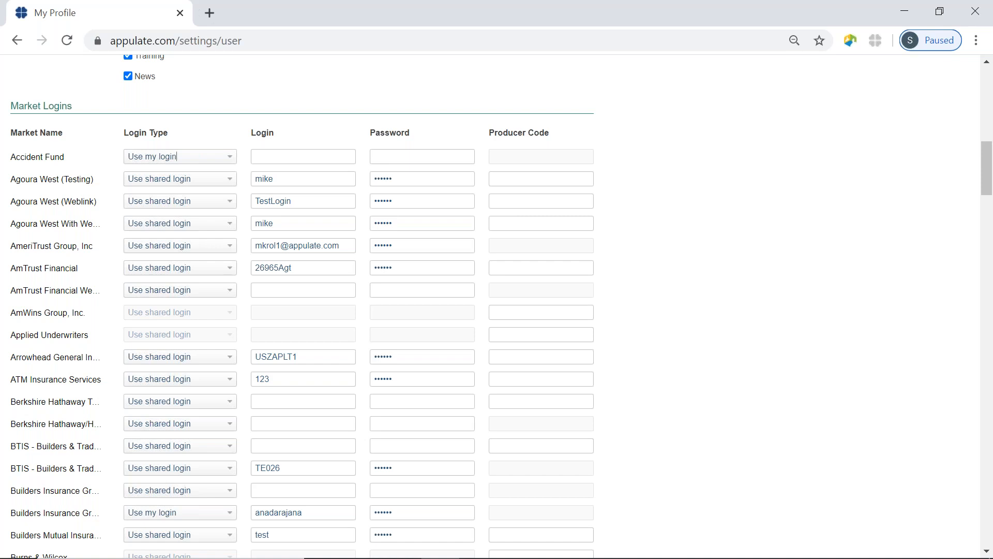
left_click(224, 158)
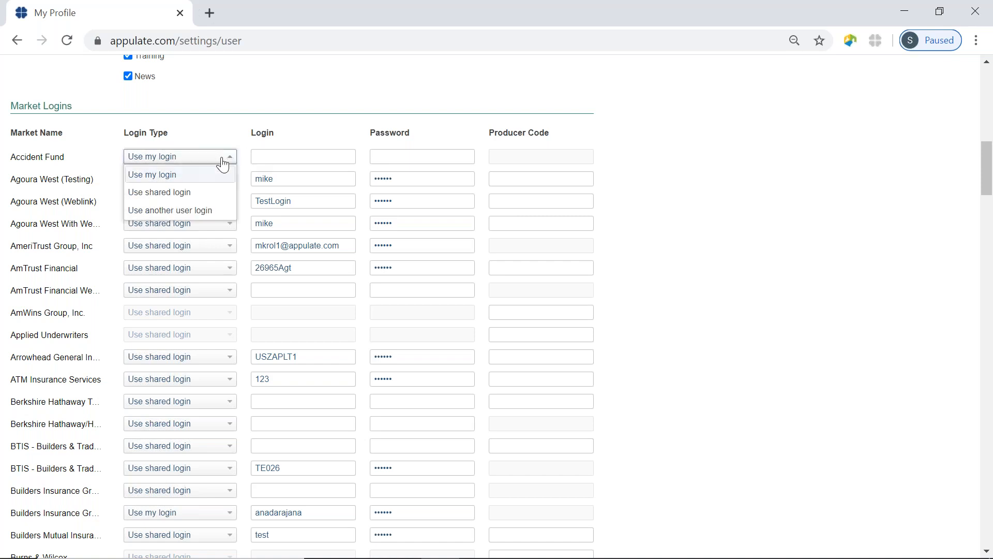
left_click(203, 191)
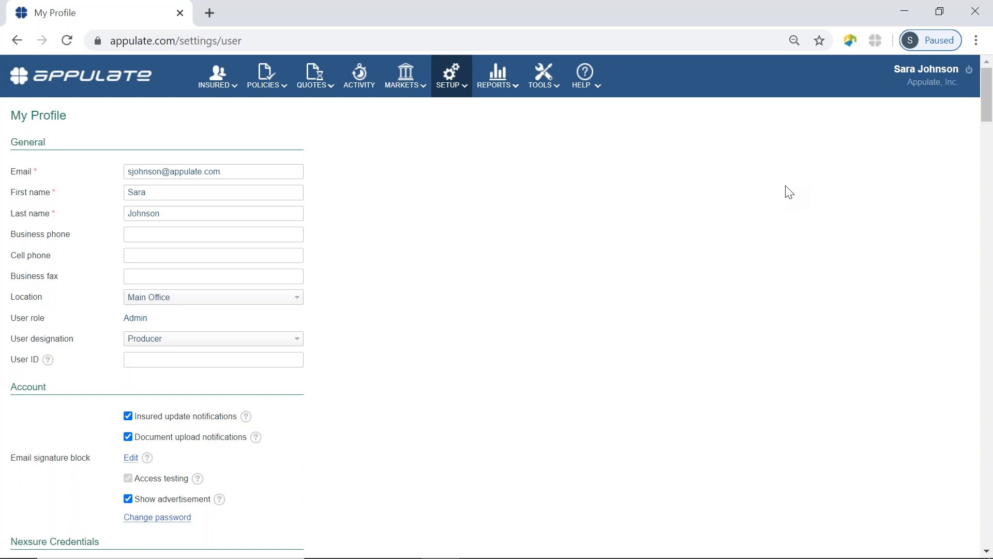
Open Gold Apple Nursery - ACORD 130 (35).pdf and bring up its Print dialog with Appulate Uplink printer
left_click(976, 15)
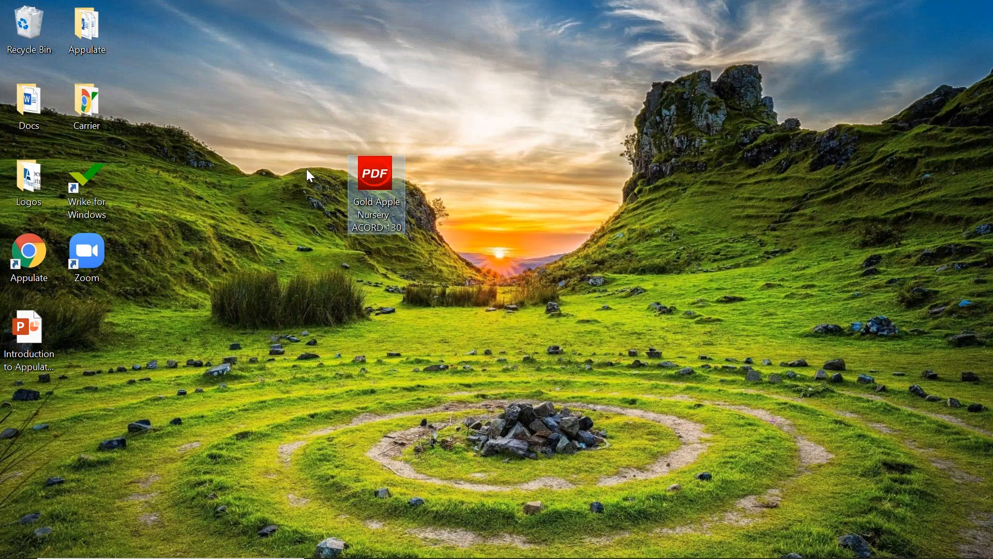
double_click(391, 219)
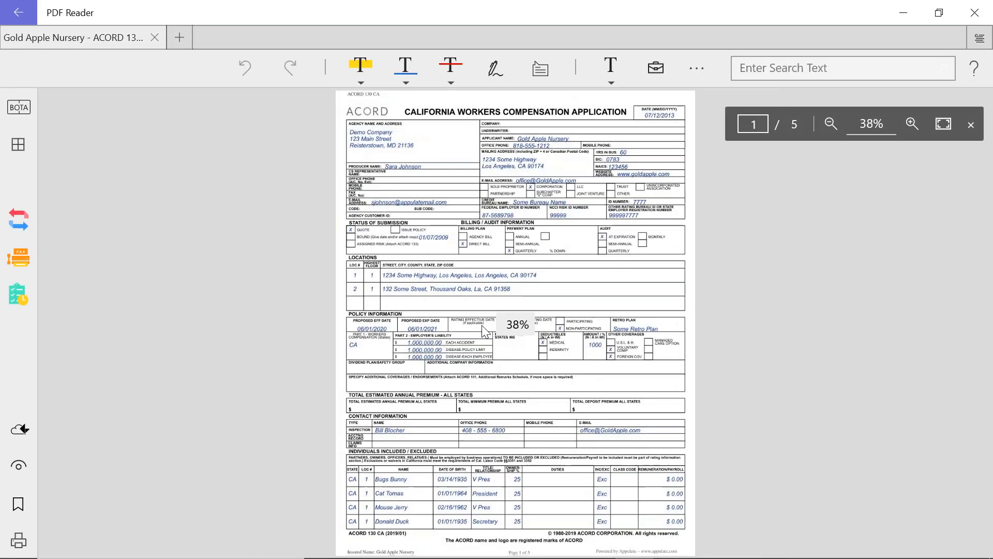
scroll(482, 325, "up", 2)
scroll(482, 331, "down", 1)
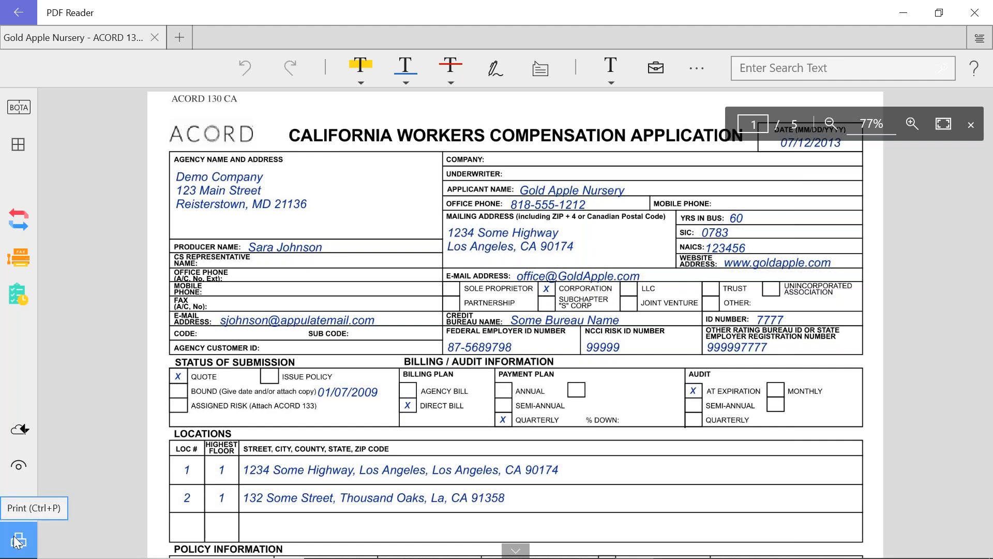
left_click(18, 541)
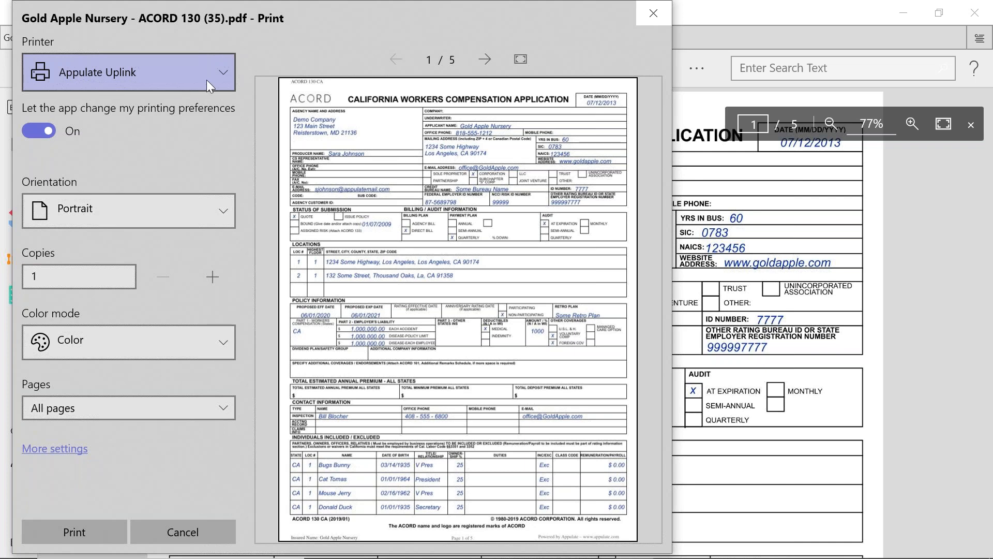
left_click(222, 73)
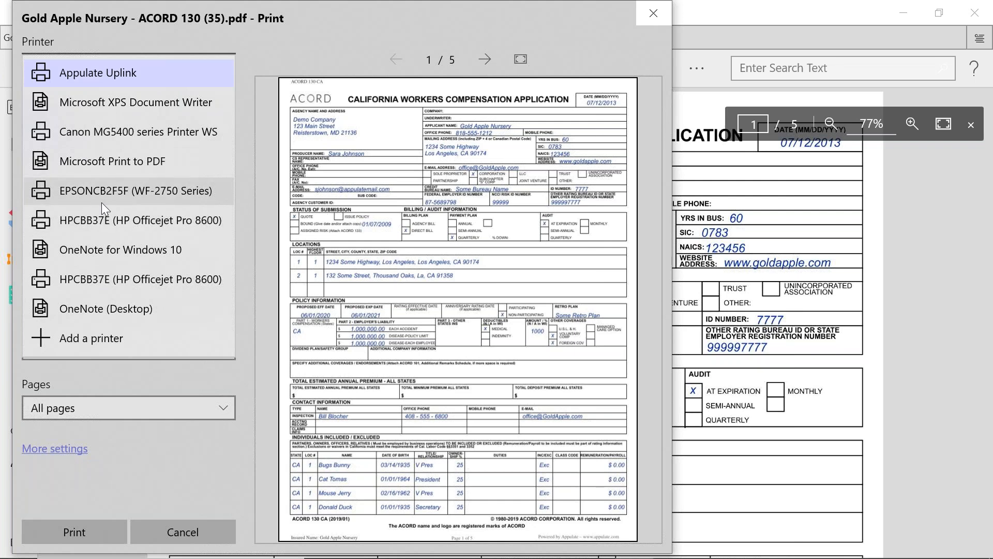
left_click(93, 67)
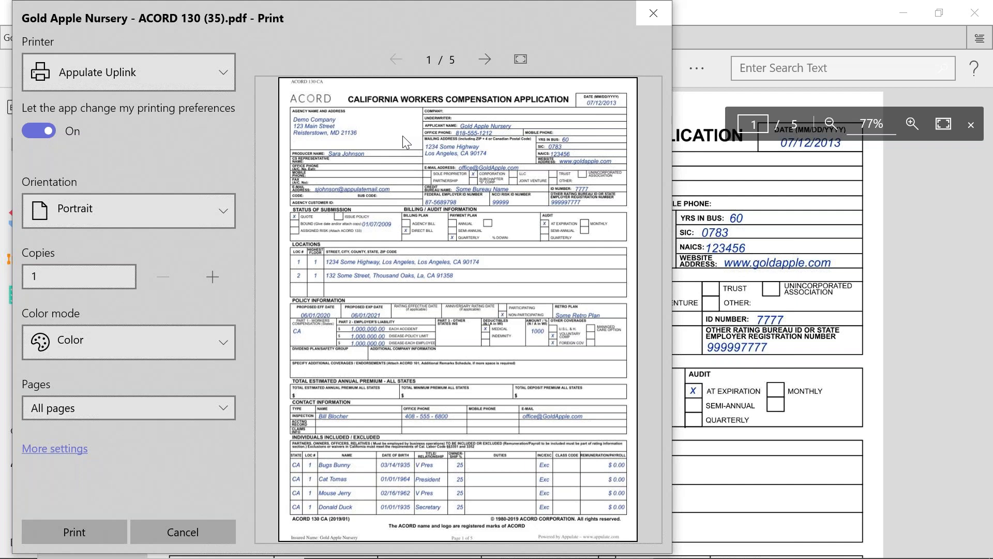
Cancel printing, close the PDF, and send the Gold Apple Nursery PDF to Appulate via Uplink
left_click(167, 526)
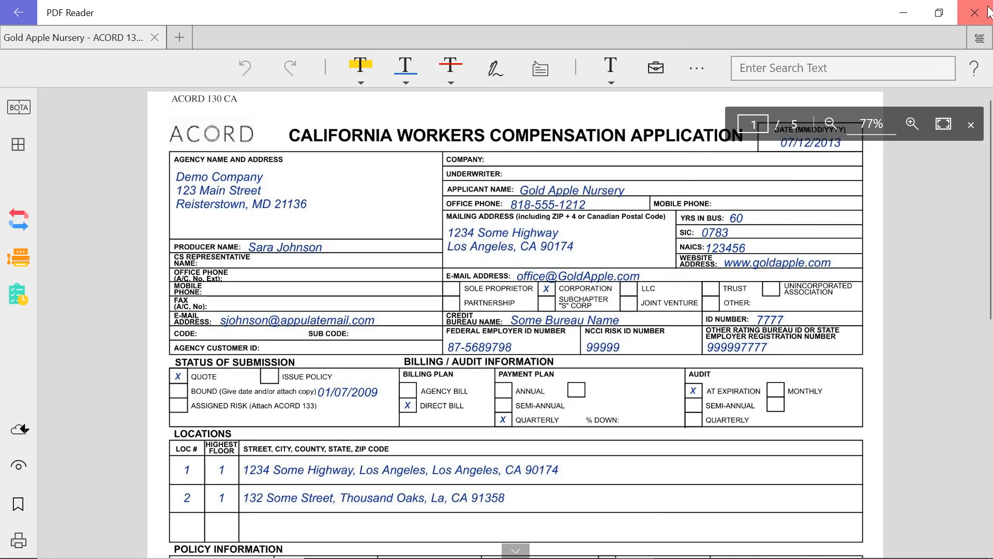
left_click(975, 13)
left_click(384, 196)
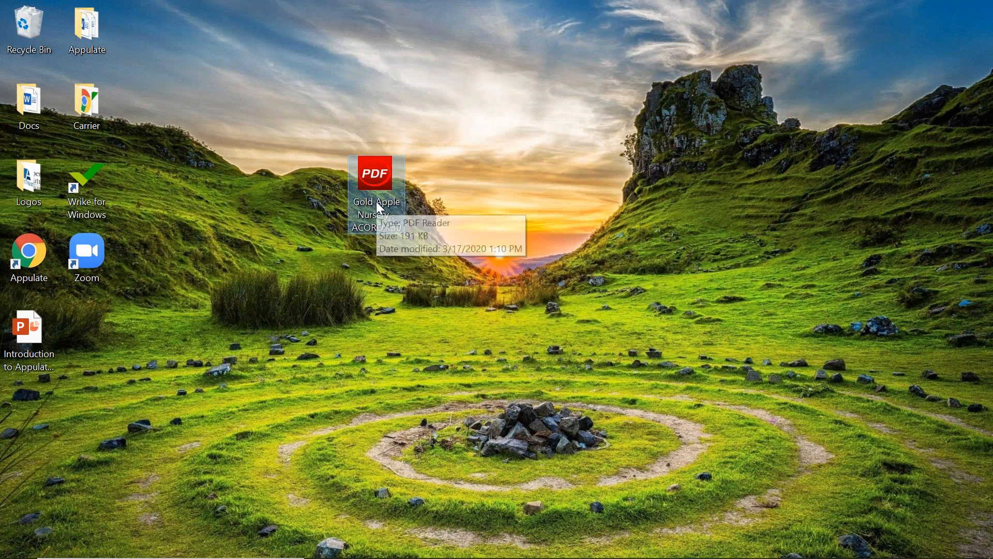
right_click(377, 203)
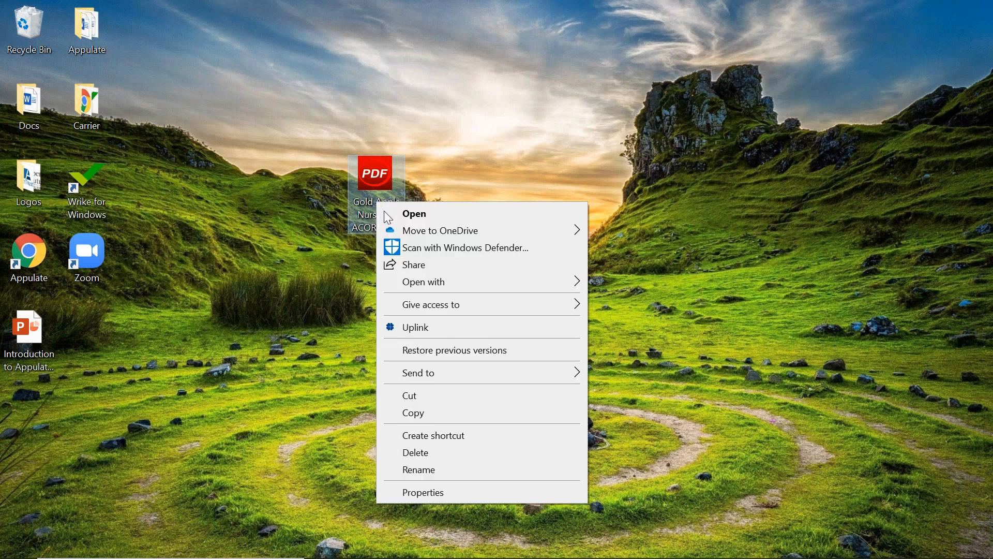
left_click(447, 328)
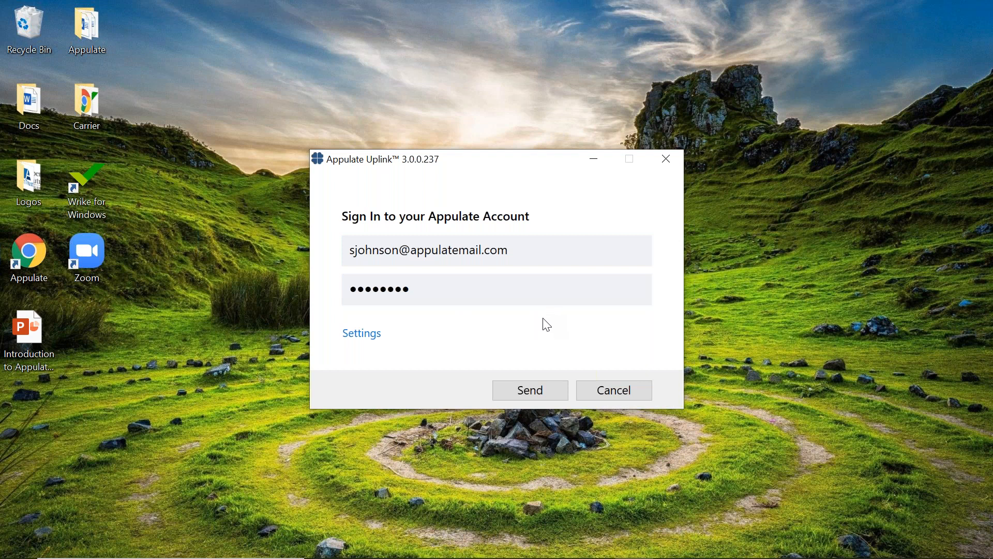
left_click(527, 392)
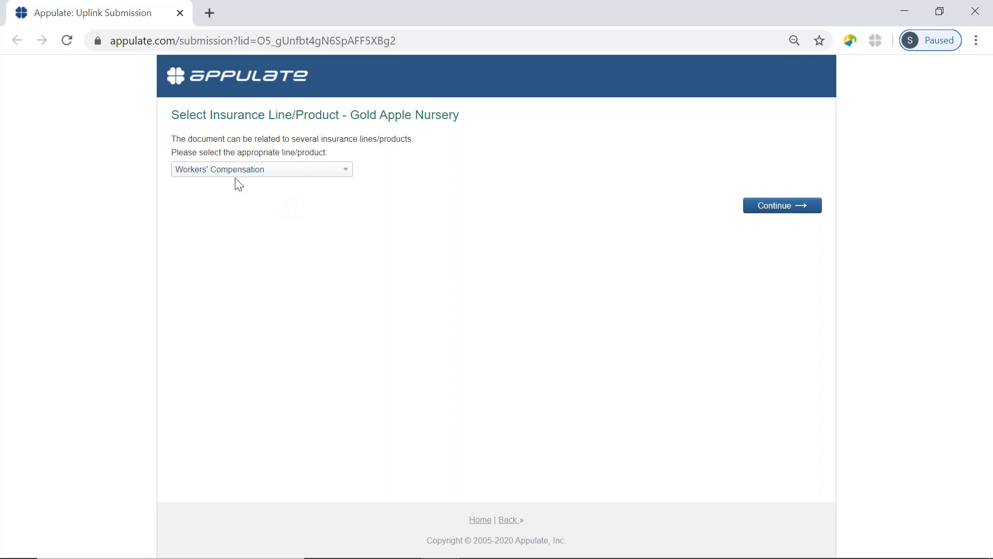
Try Package - Commercial as the insurance line, then switch back to Workers' Compensation
left_click(346, 176)
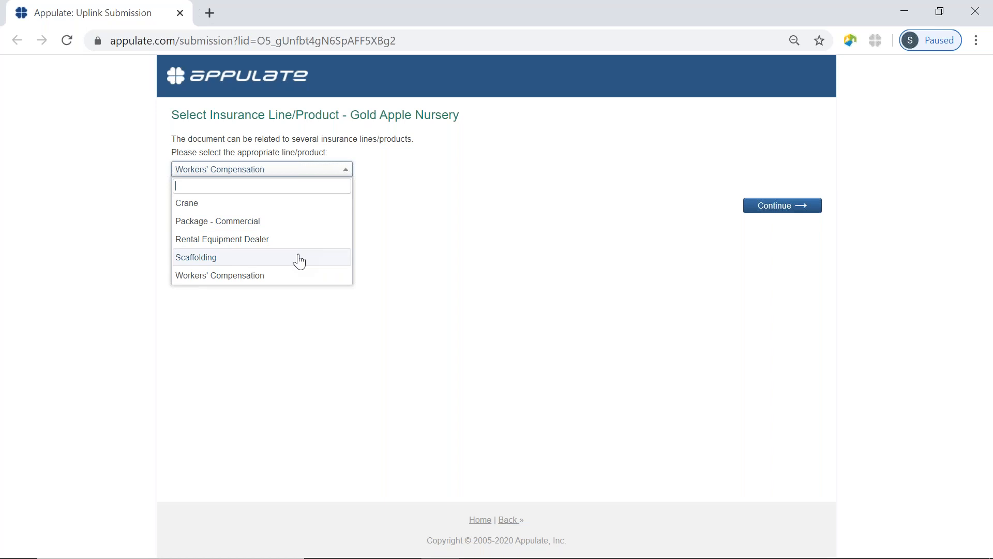
left_click(221, 222)
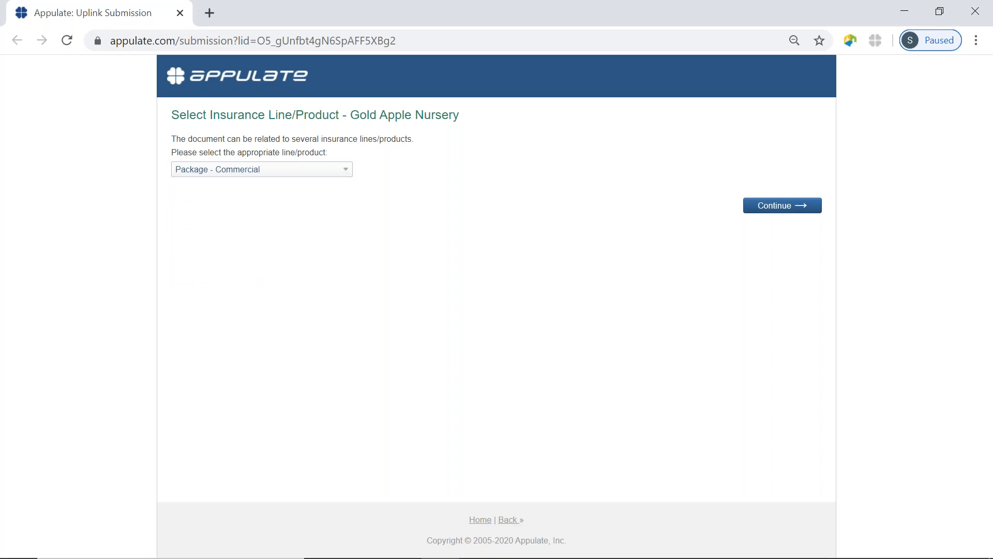
left_click(344, 172)
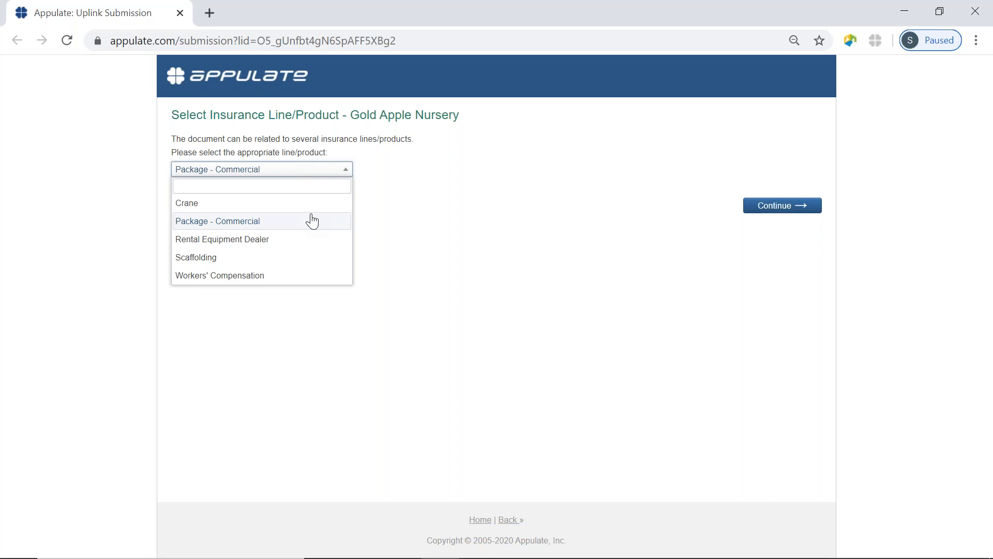
left_click(268, 276)
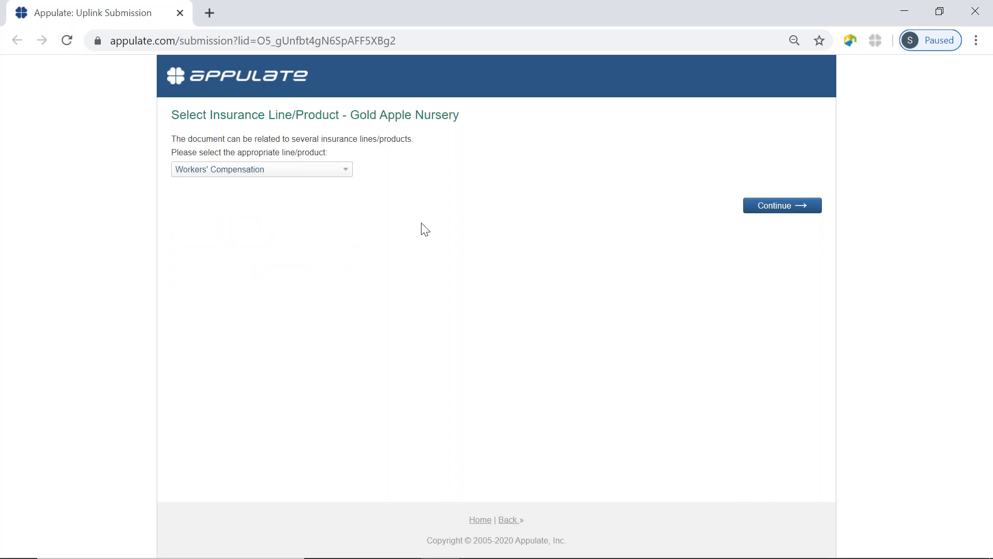
Create the Workers' Compensation RFQ and set its term to 06/25/2020–06/25/2021
left_click(794, 210)
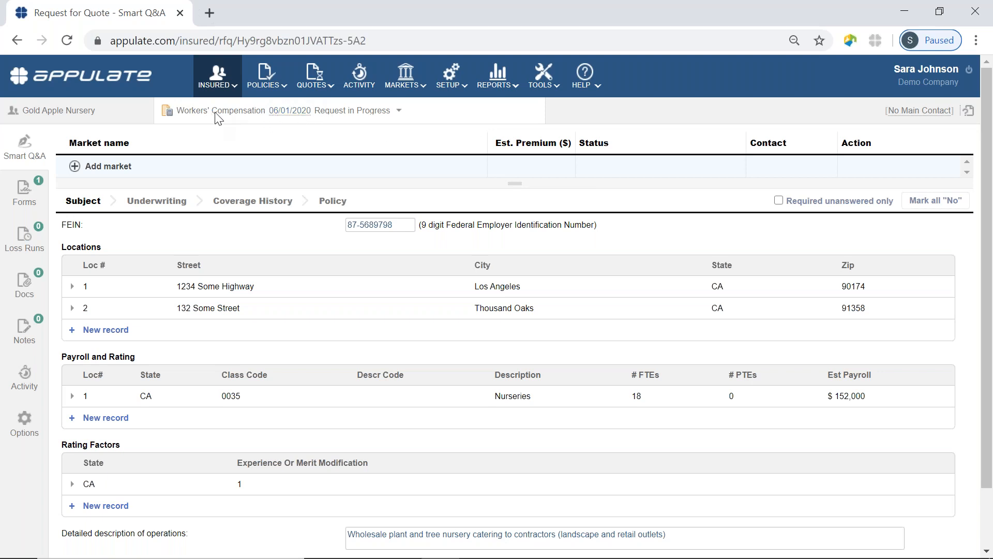
left_click(297, 114)
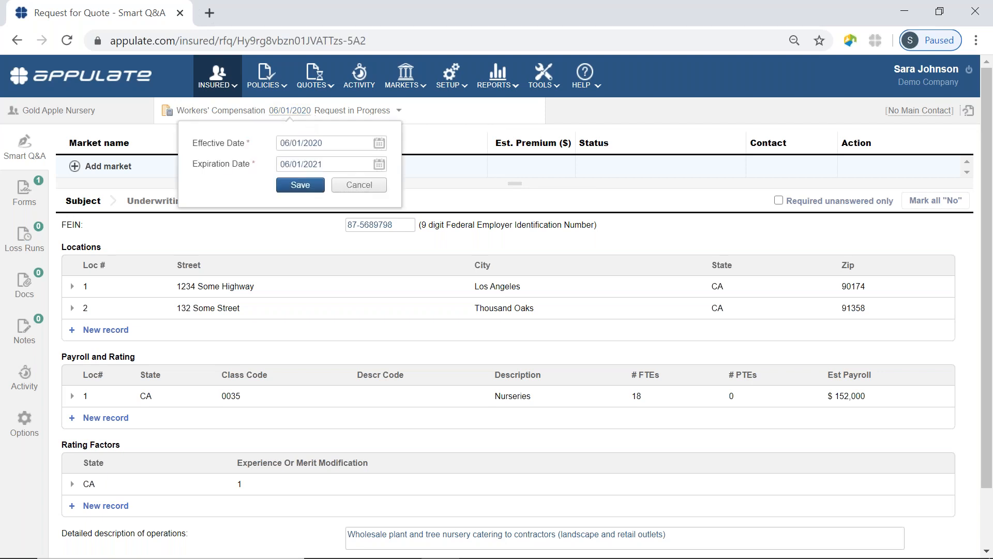
left_click(379, 146)
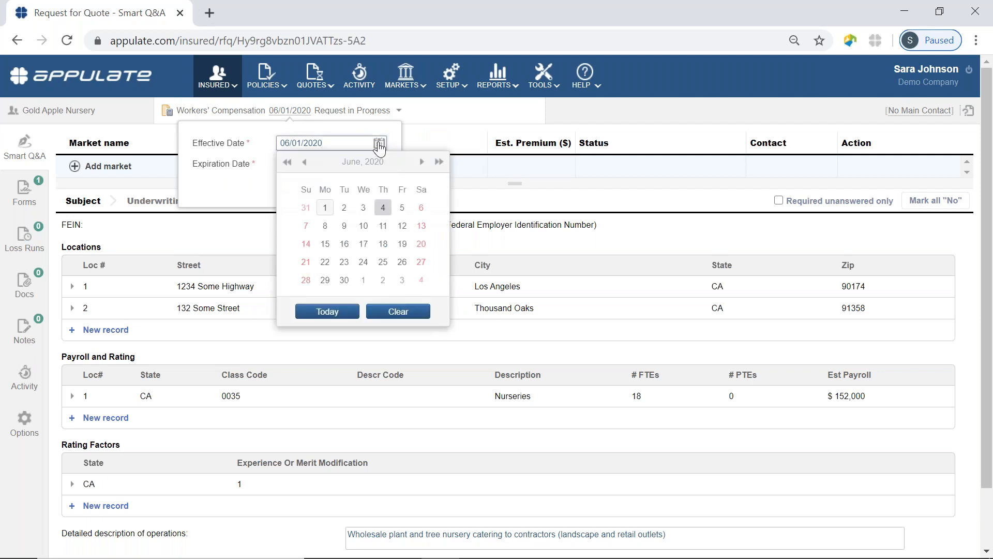
left_click(383, 265)
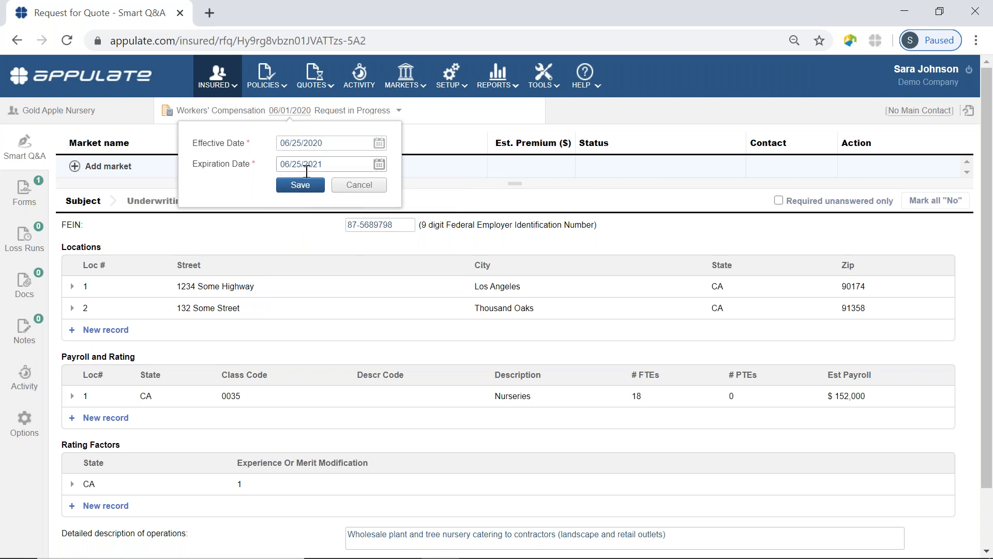
left_click(308, 185)
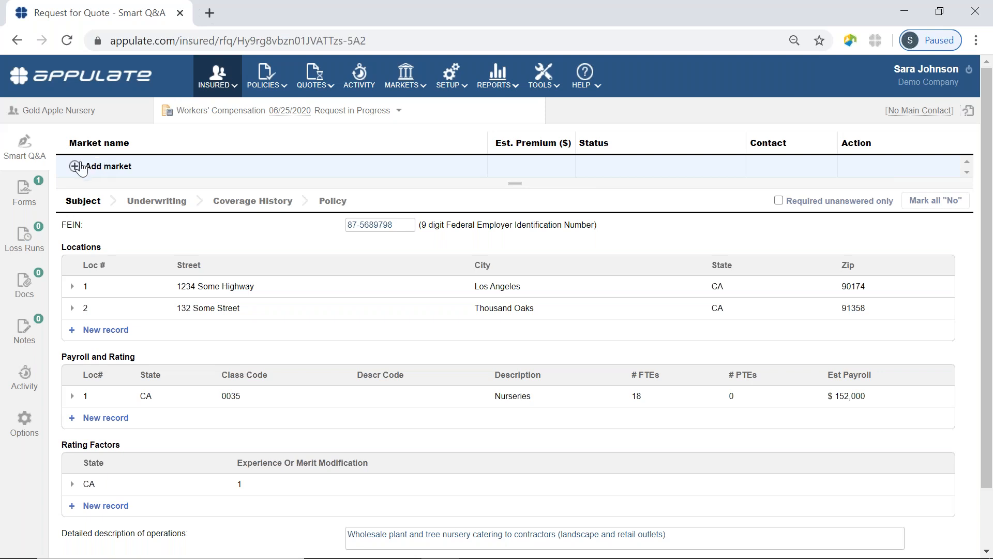
Add the Westlake GA market, unchecking Liberty Mutual API Testing so only Encino Insurance Co remains
left_click(75, 166)
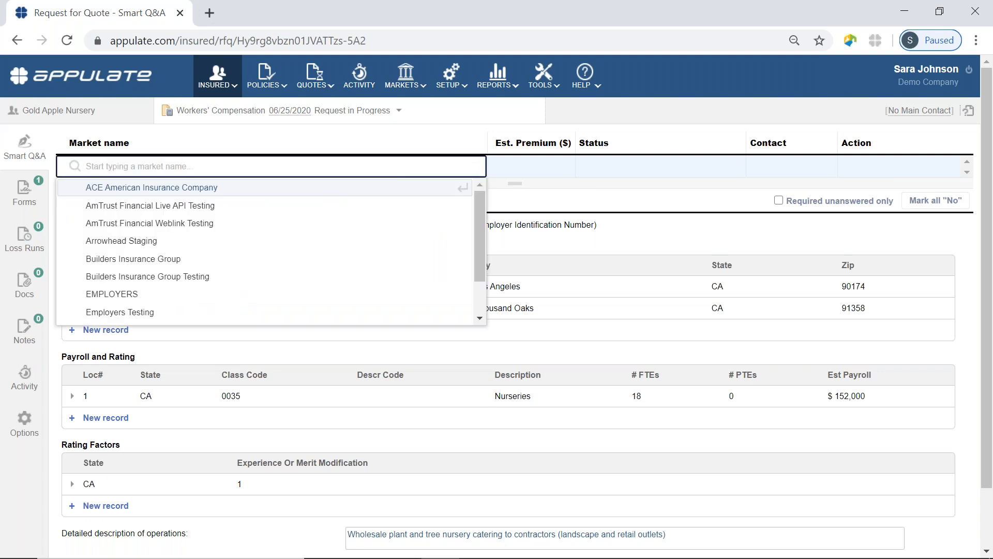
scroll(171, 261, "down", 1)
left_click(110, 315)
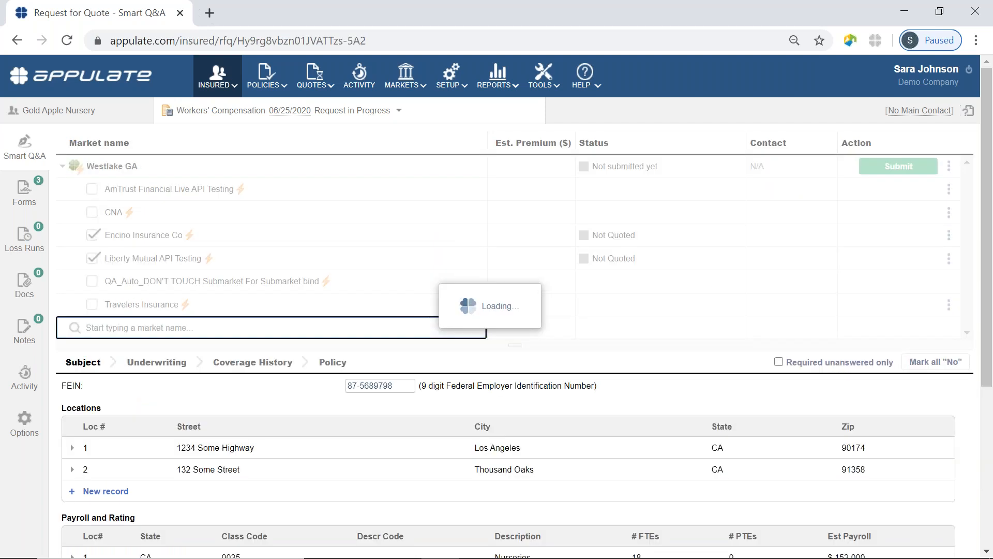
mouse_move(78, 174)
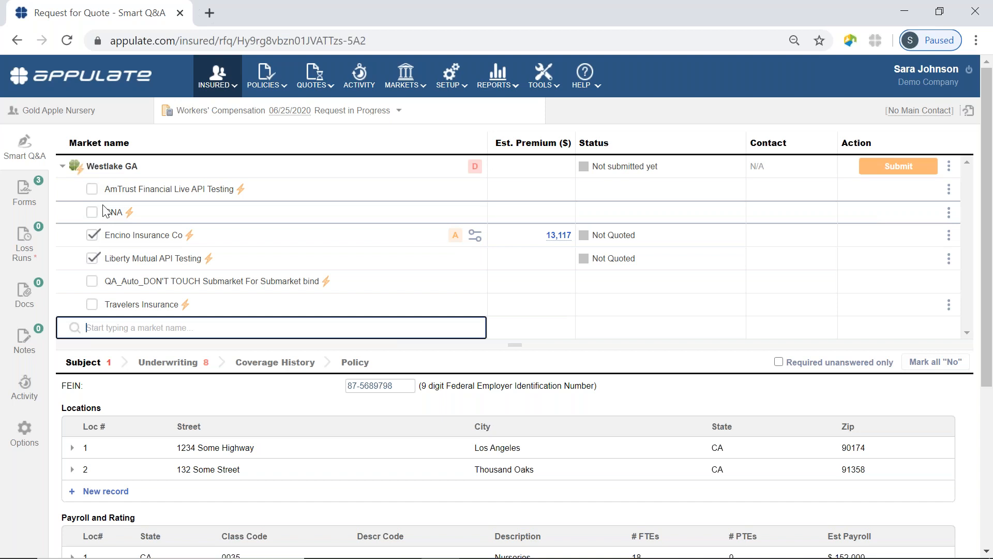
left_click(92, 258)
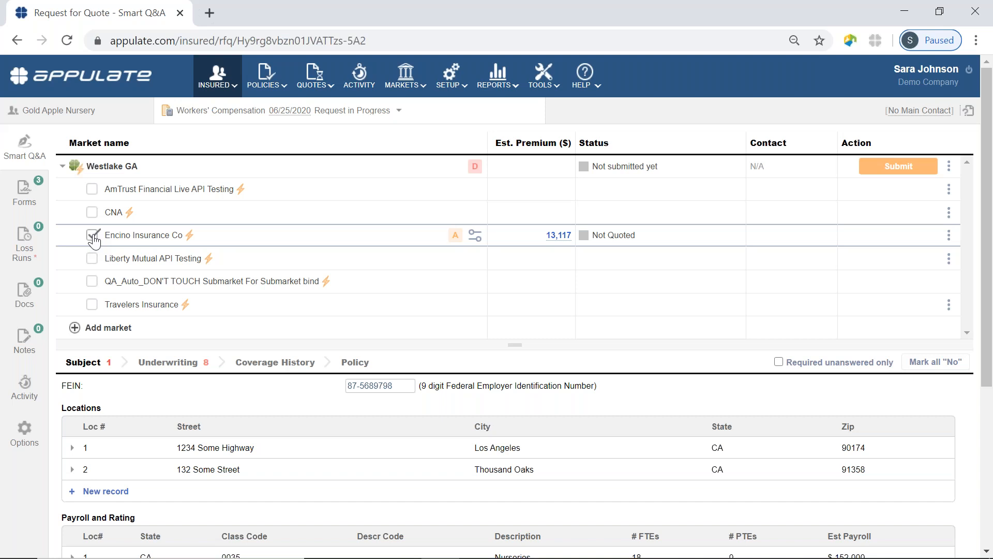
left_click(61, 167)
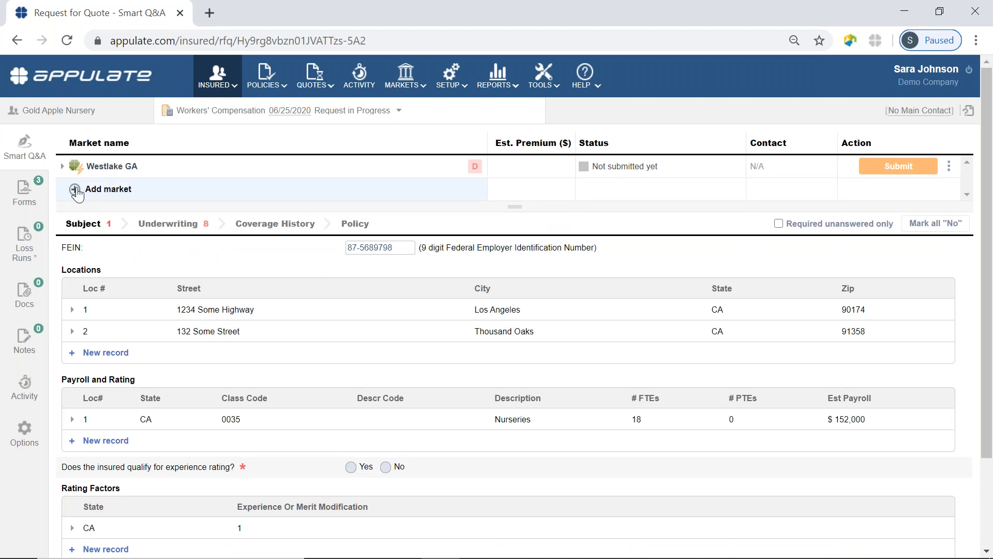
Add Arrowhead Staging from the market dropdown below Westlake GA
left_click(76, 190)
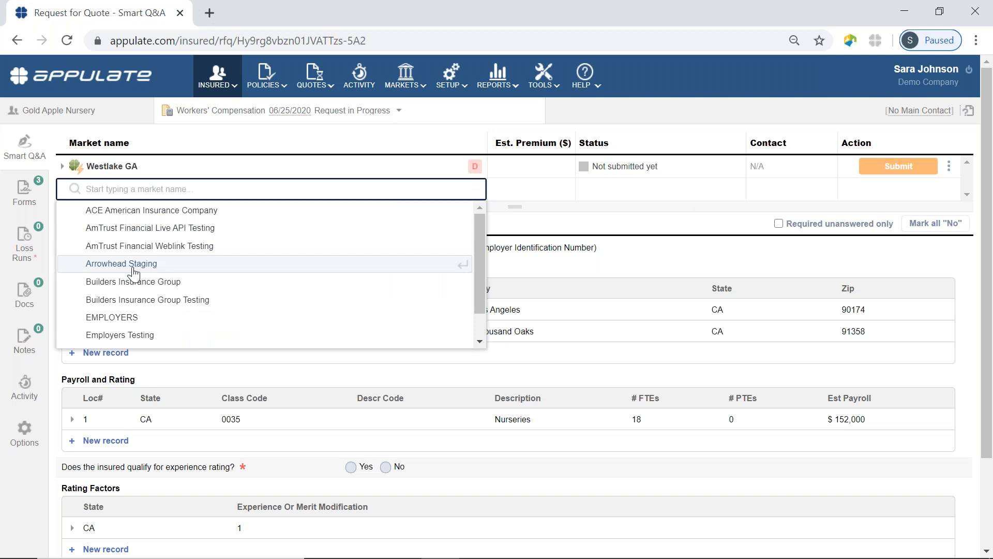
left_click(134, 269)
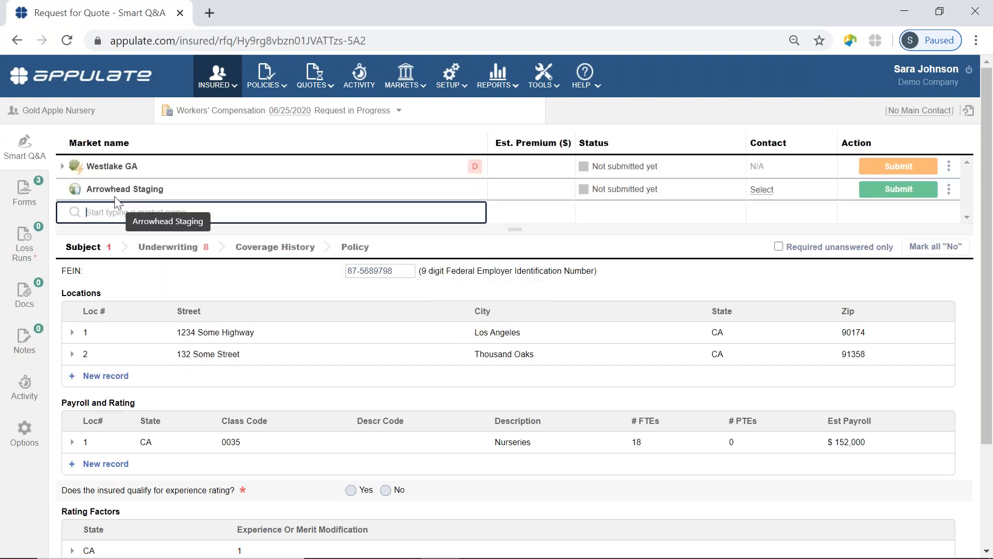
mouse_move(77, 195)
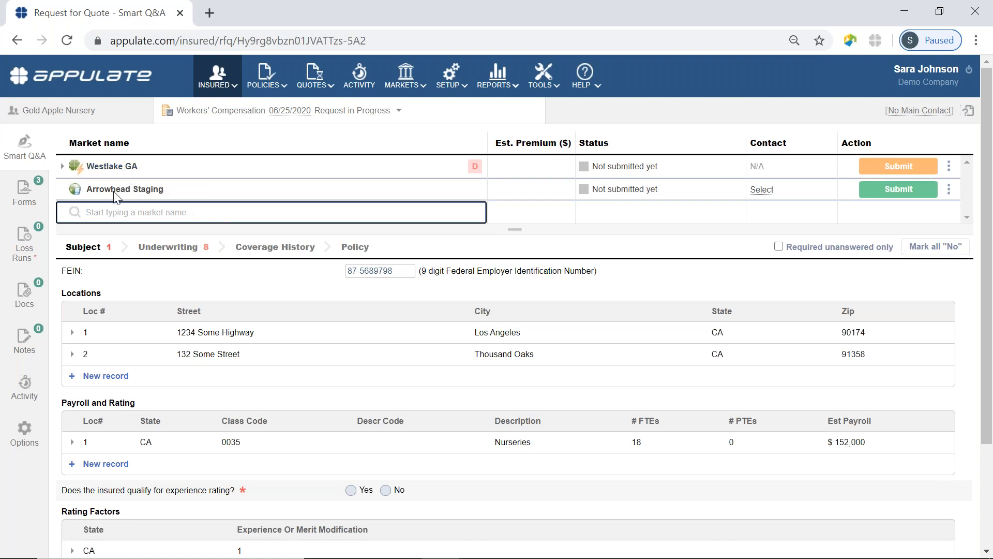
Generate the Westlake GA form from the Forms list and open the downloaded PDF
left_click(32, 202)
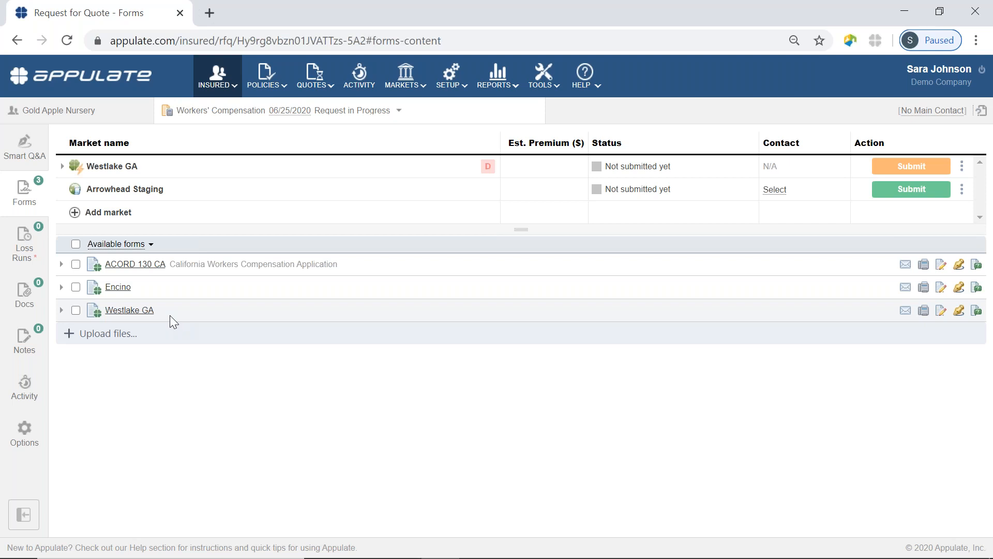
left_click(137, 310)
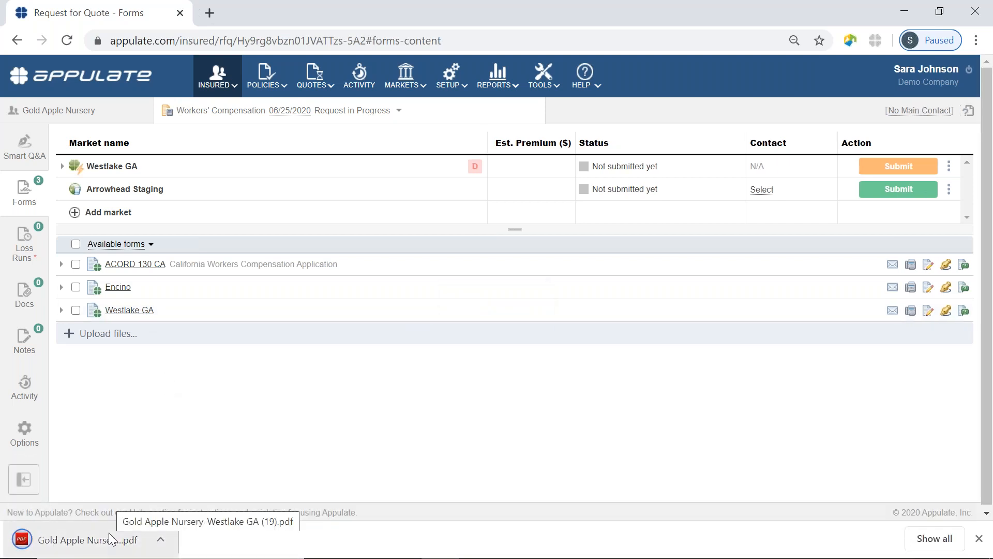
left_click(109, 533)
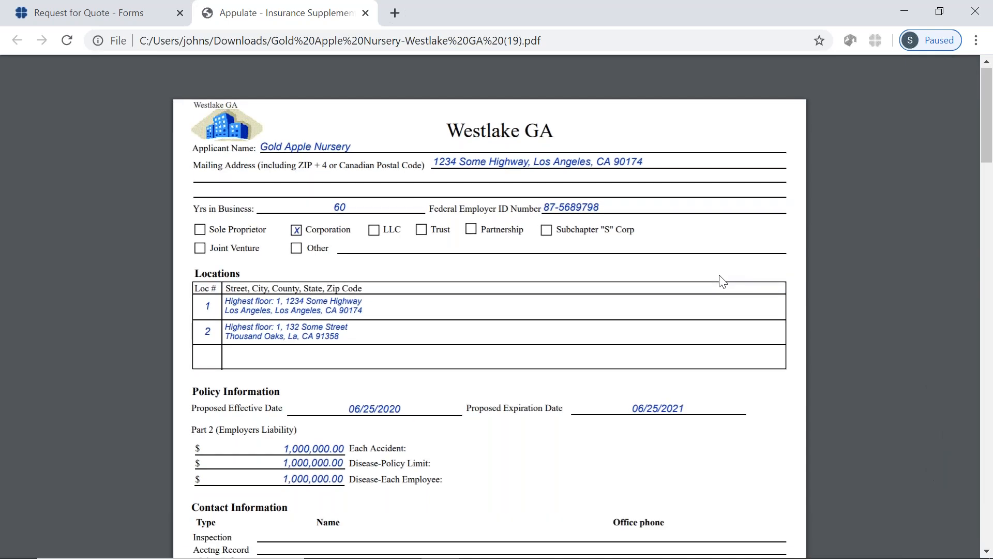
Review the prefilled Westlake GA PDF, then close its tab to return to the Forms list
scroll(723, 281, "down", 3)
scroll(723, 281, "down", 4)
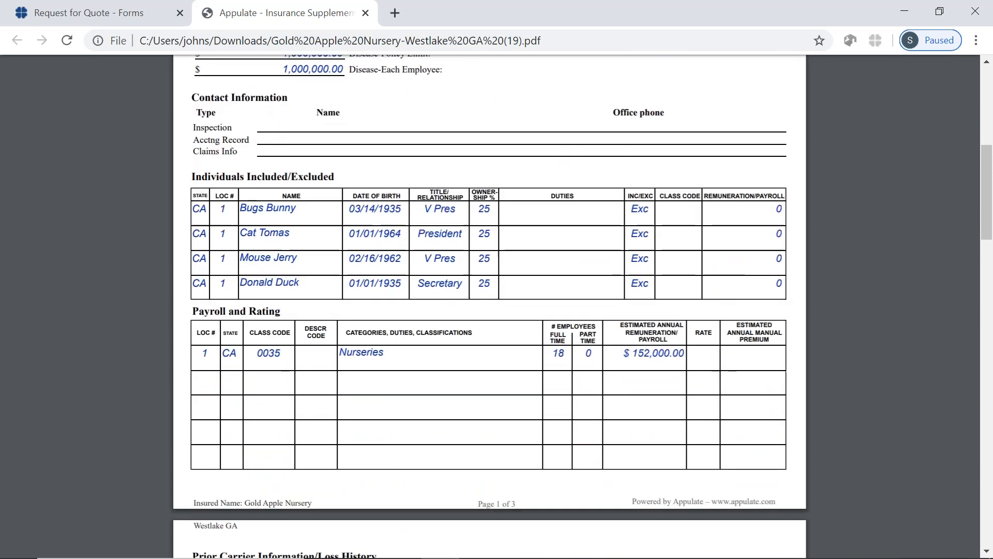
key("ctrl+w")
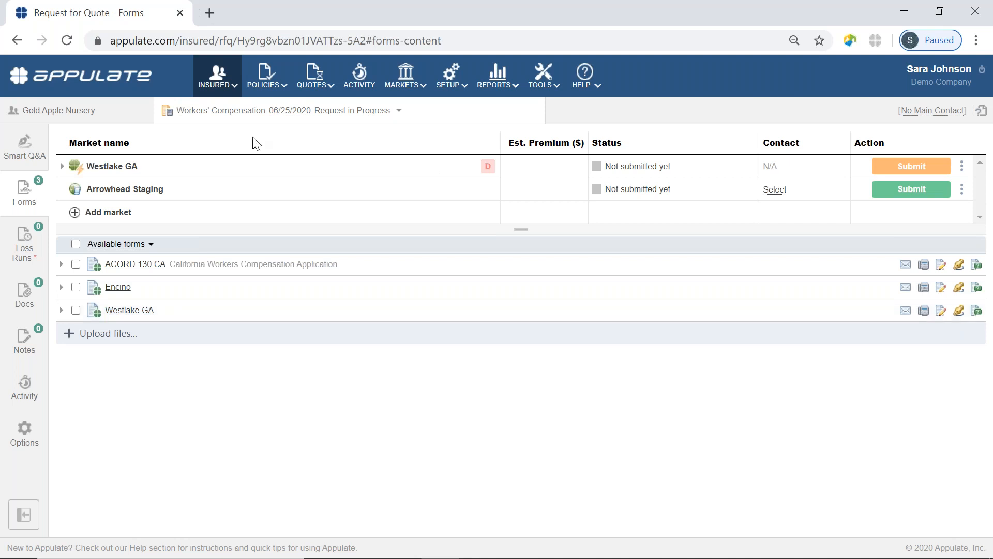
Open Westlake GA's decline details on Smart Q&A and jump to the reserved FEIN question
left_click(24, 147)
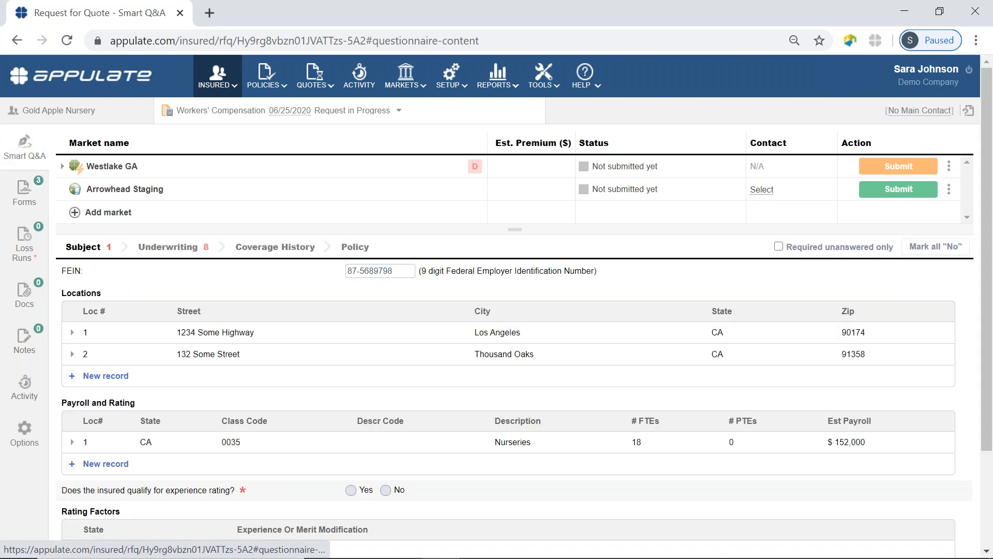
left_click(60, 166)
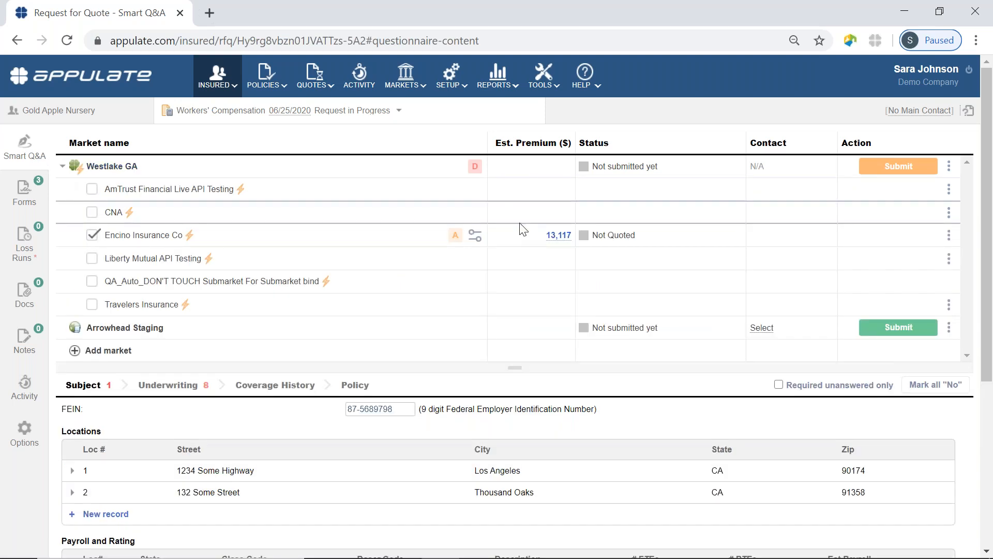
left_click(474, 167)
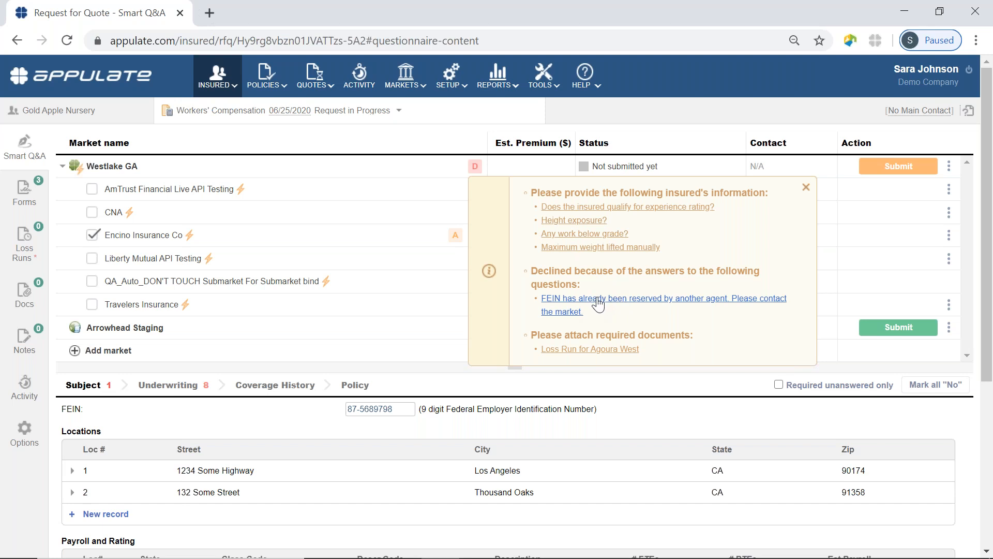
left_click(599, 304)
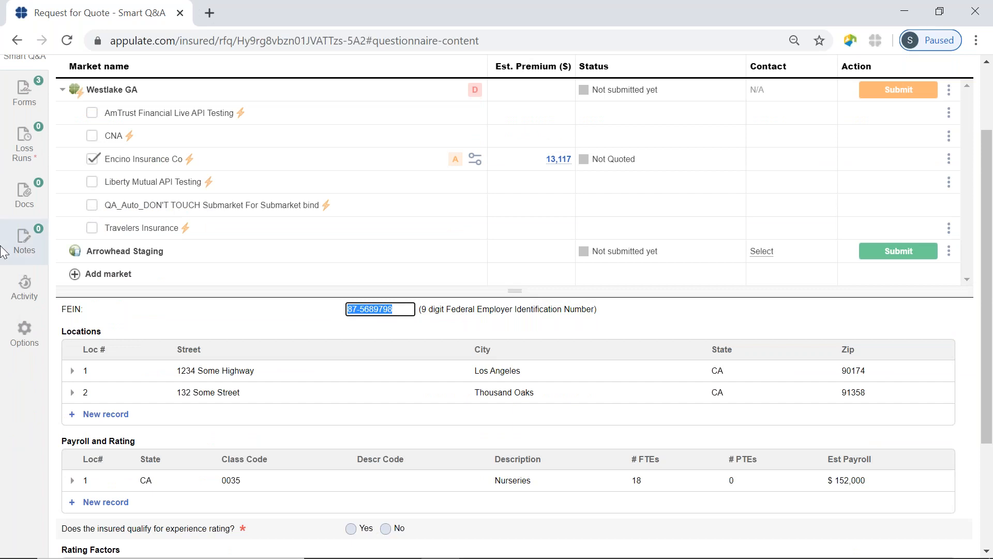
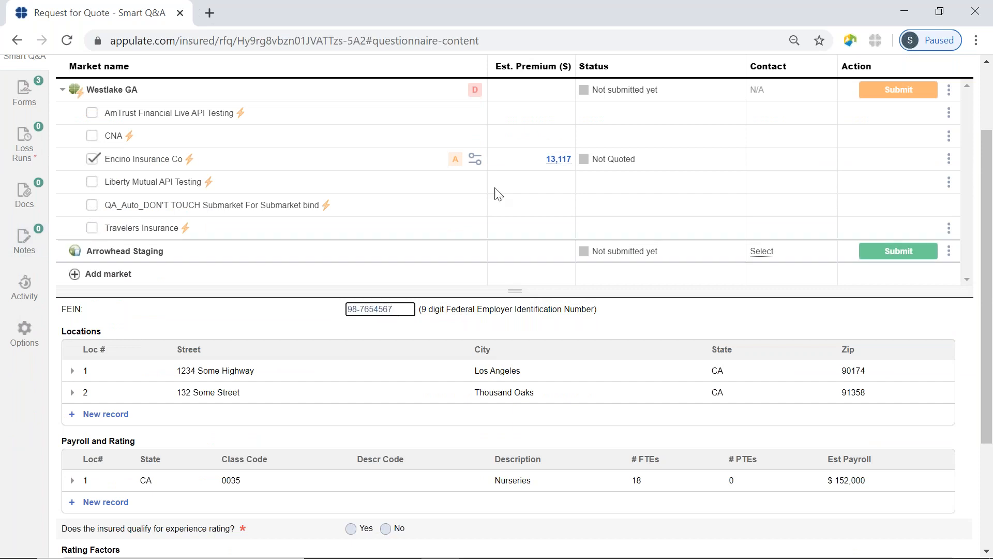
Replace the FEIN with 98-7654567 and check that Westlake GA's decline is cleared
left_click(718, 333)
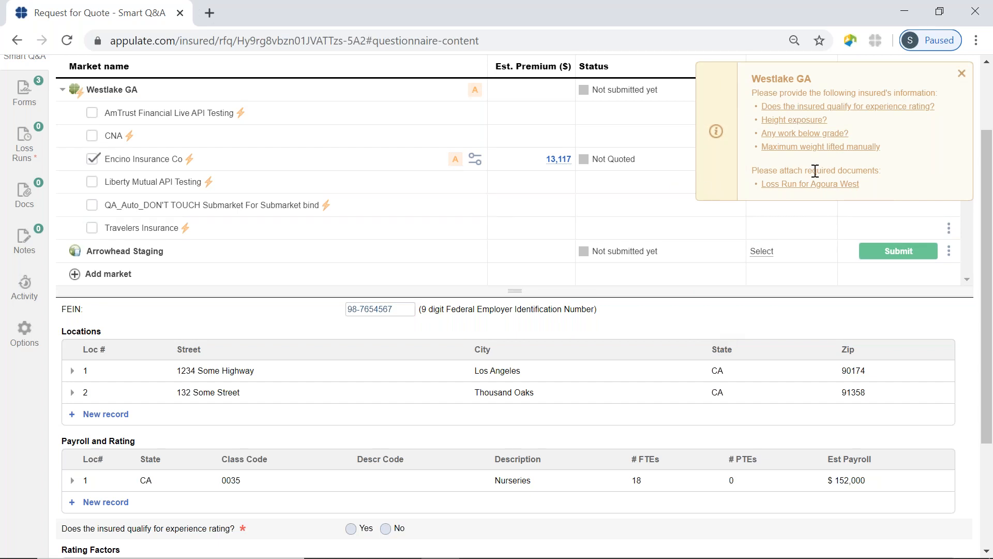
mouse_move(474, 94)
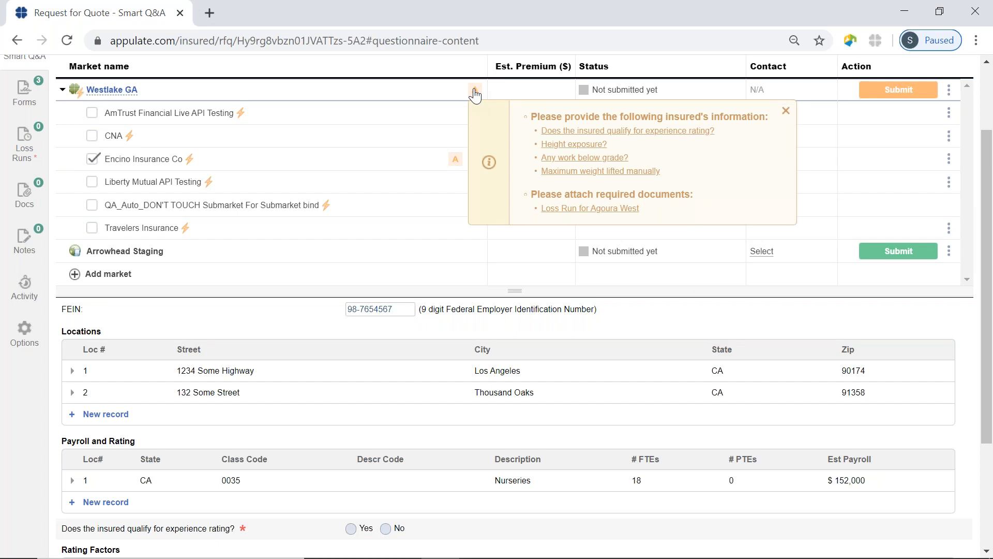
scroll(465, 359, "up", 2)
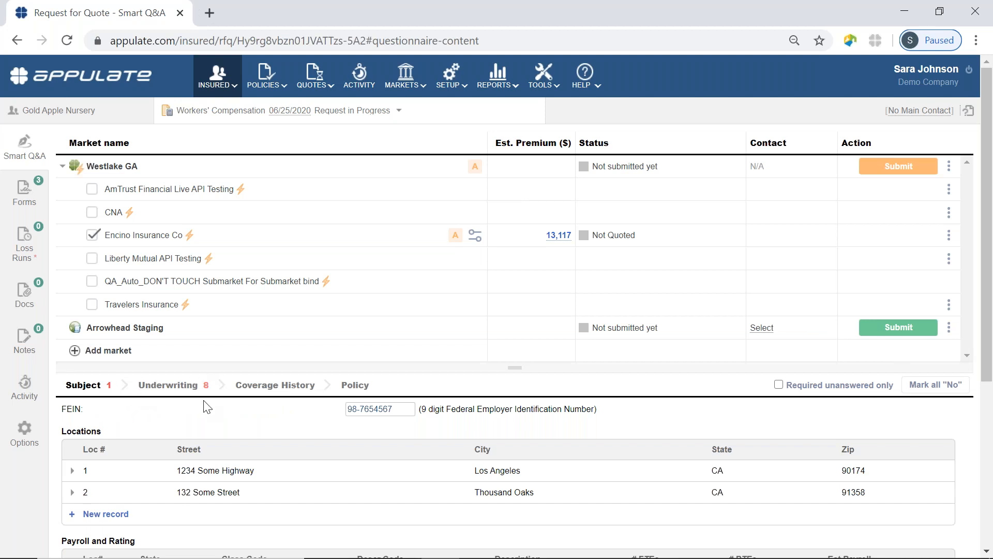
scroll(269, 416, "down", 5)
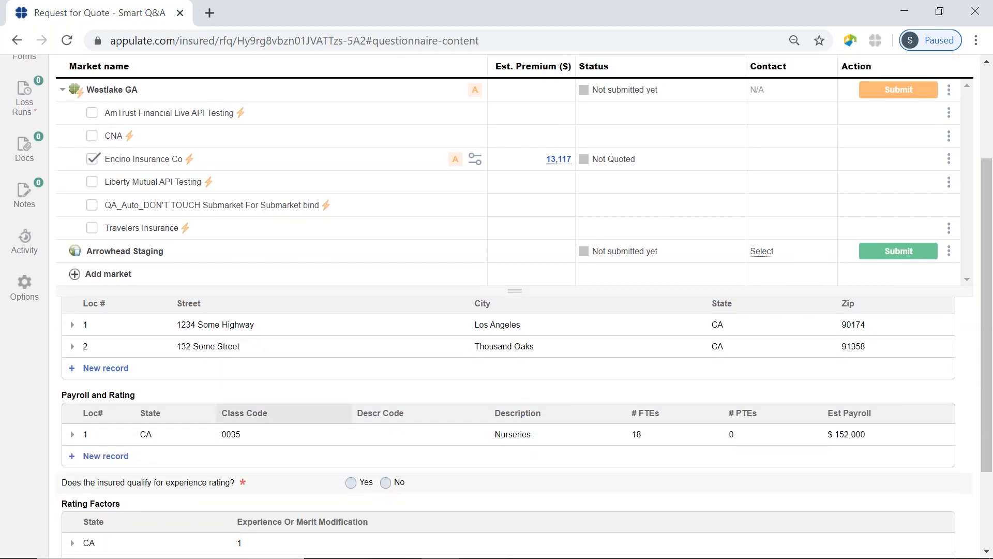
scroll(257, 450, "down", 1)
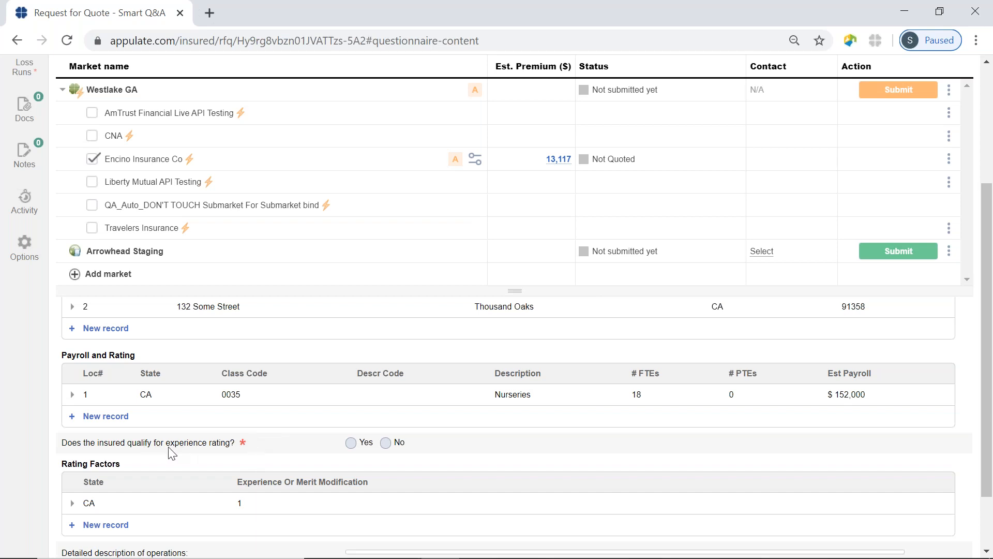
left_click(476, 90)
scroll(975, 357, "up", 3)
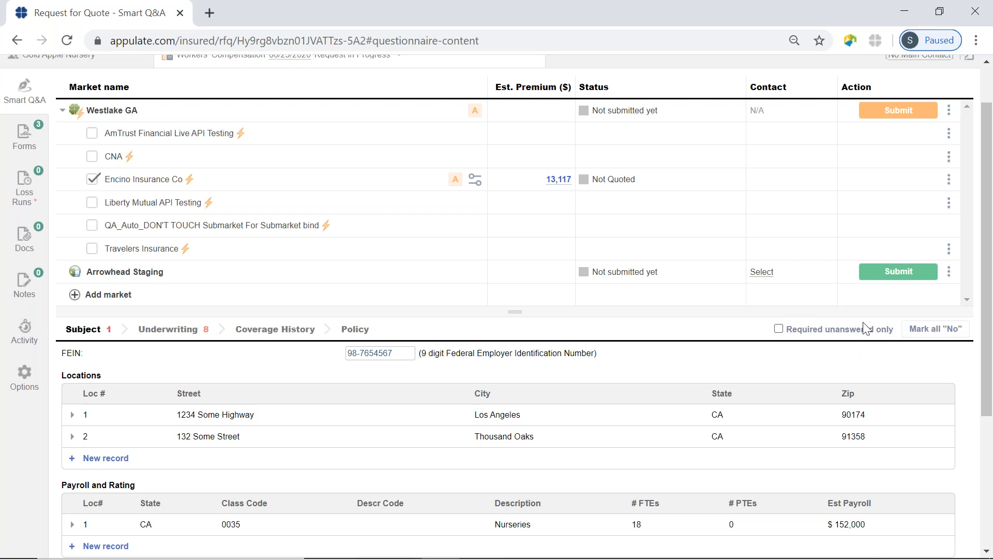
Filter to required unanswered questions; answer No to experience rating, height exposure and below-grade work
left_click(779, 329)
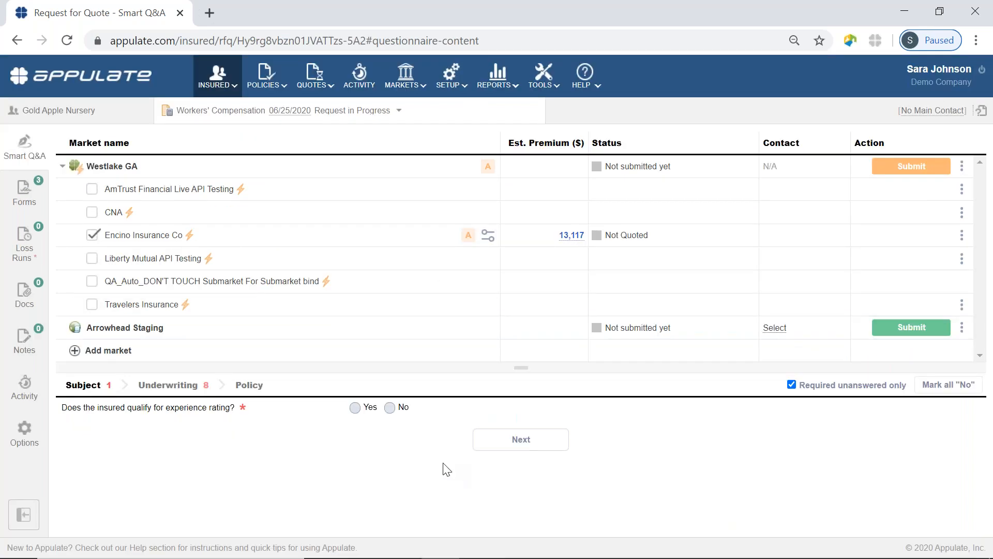
left_click(390, 407)
left_click(523, 438)
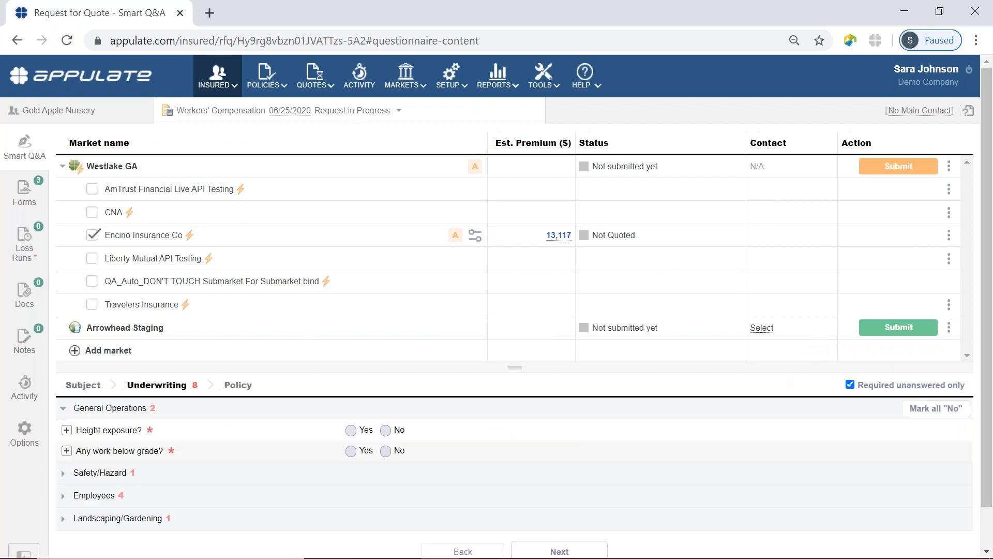
left_click(385, 430)
left_click(386, 451)
left_click(388, 473)
scroll(394, 440, "down", 1)
left_click(370, 430)
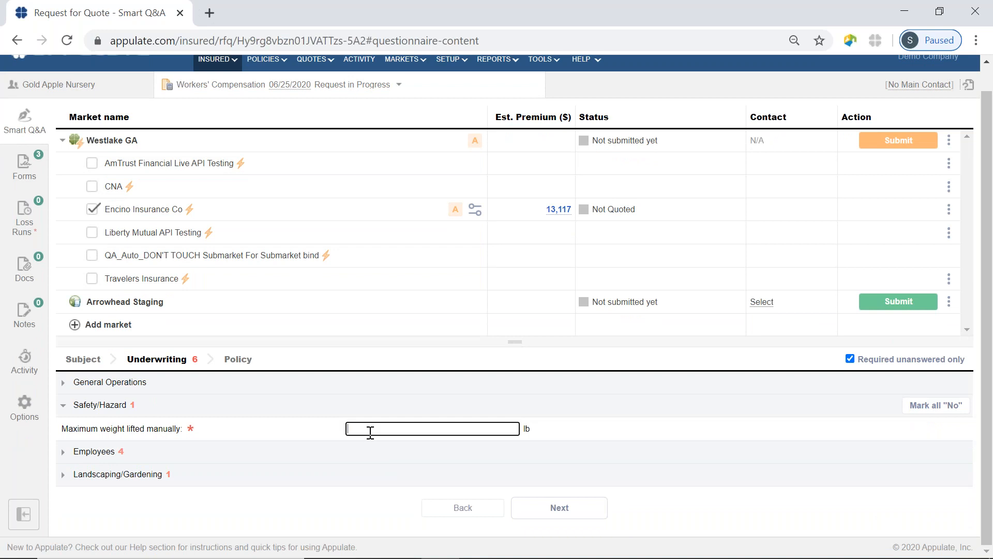
Answer the Employees questions: No to age and handicaps, 0% housing, greenhouse repairs No
left_click(362, 450)
scroll(391, 409, "down", 2)
left_click(386, 388)
left_click(386, 408)
left_click(382, 430)
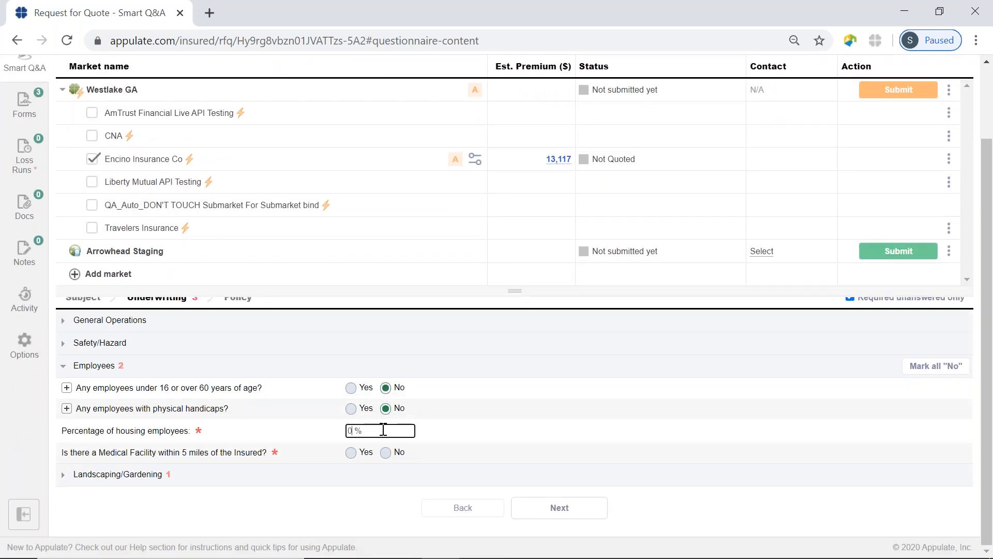
left_click(350, 452)
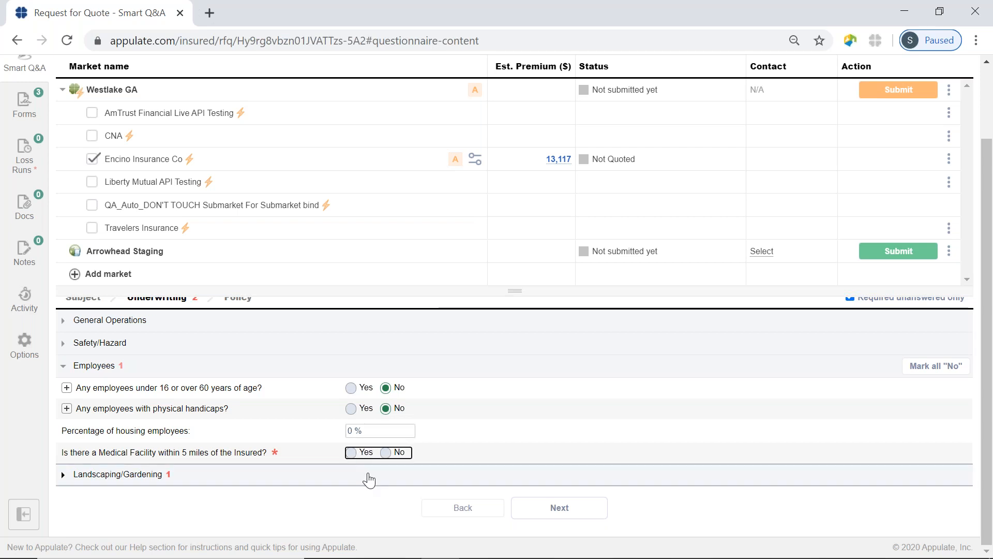
left_click(386, 471)
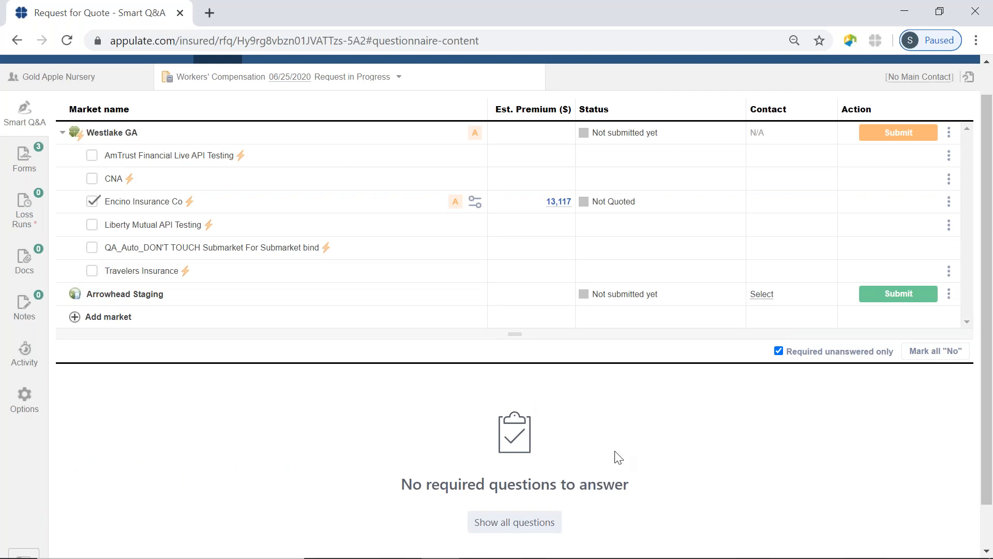
left_click(779, 351)
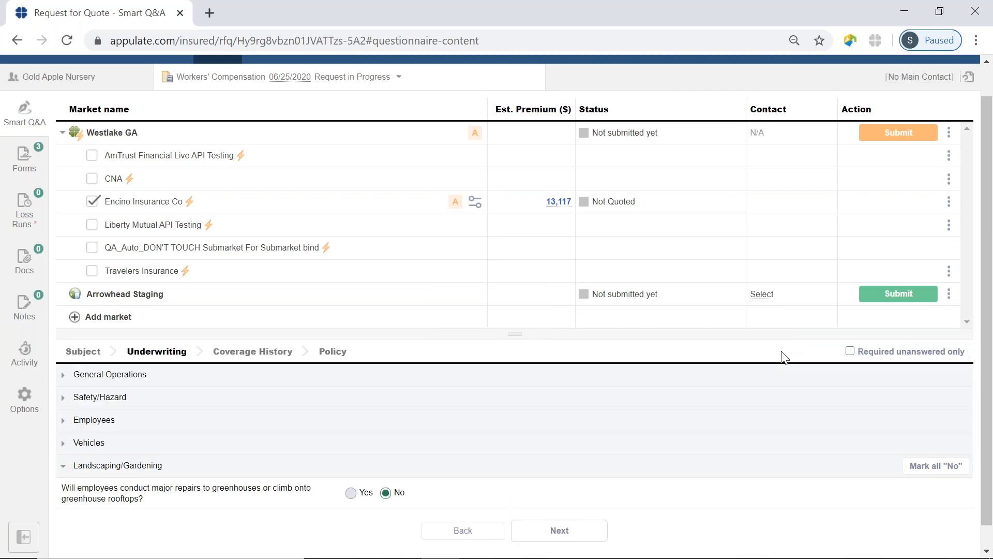
left_click(83, 351)
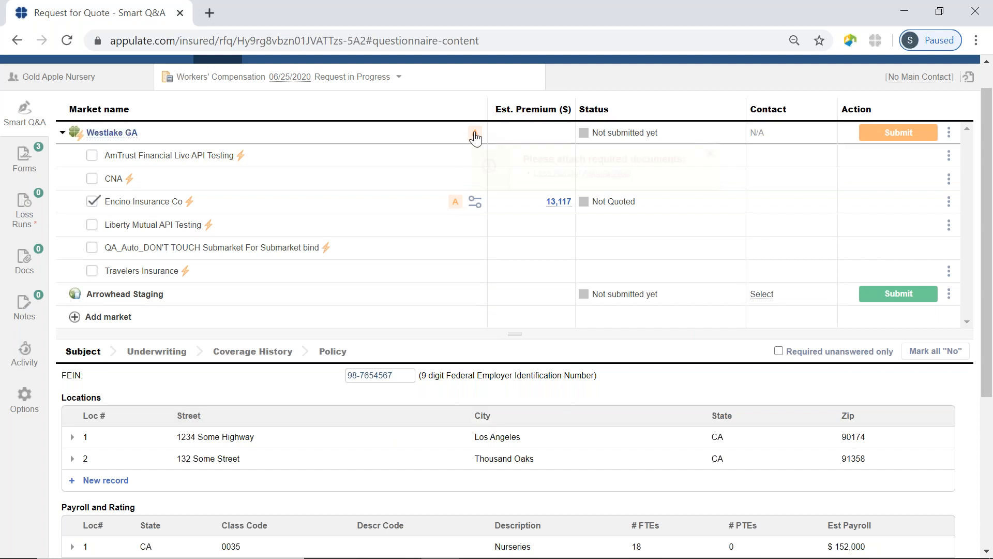
mouse_move(475, 135)
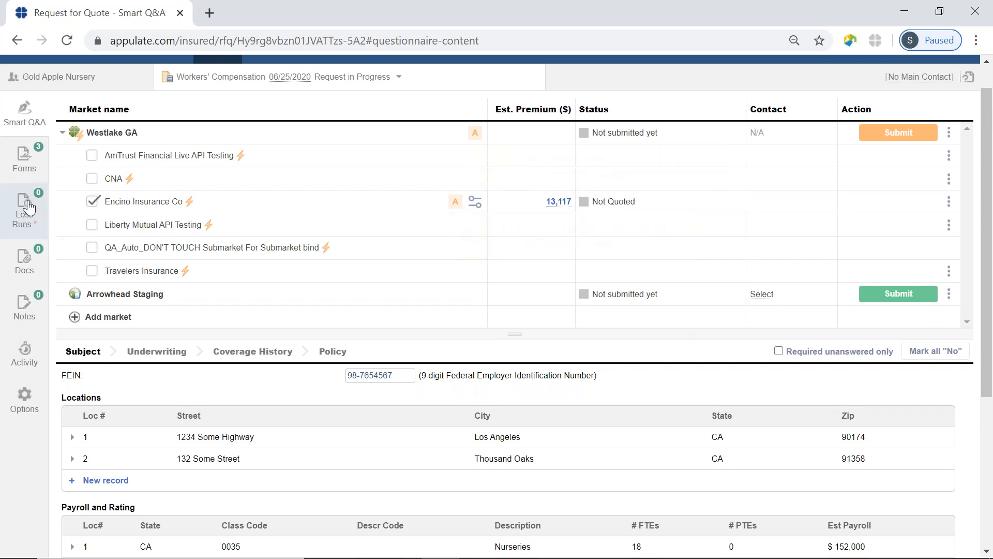
Upload LR-American-All-Risk.pdf as the Agoura West loss run
left_click(20, 217)
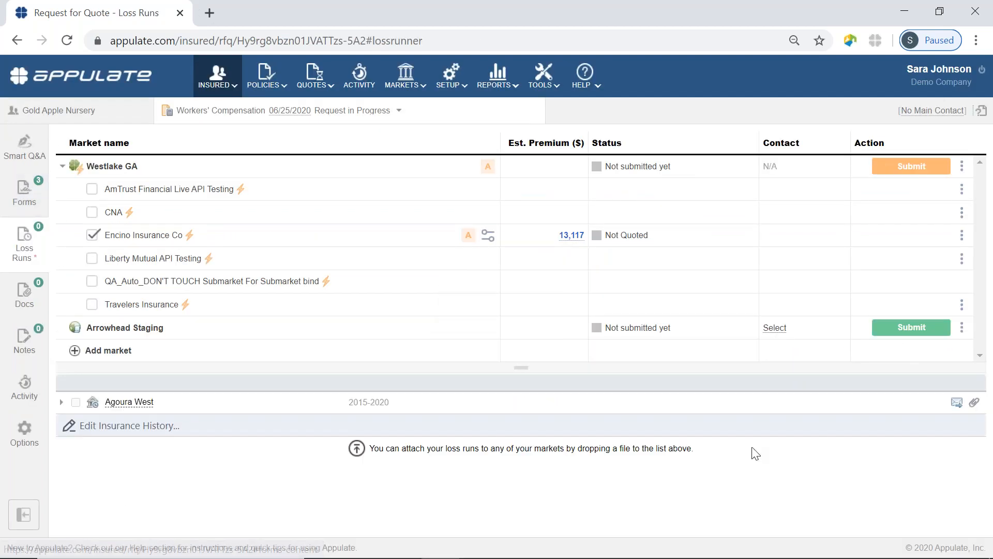
left_click(974, 404)
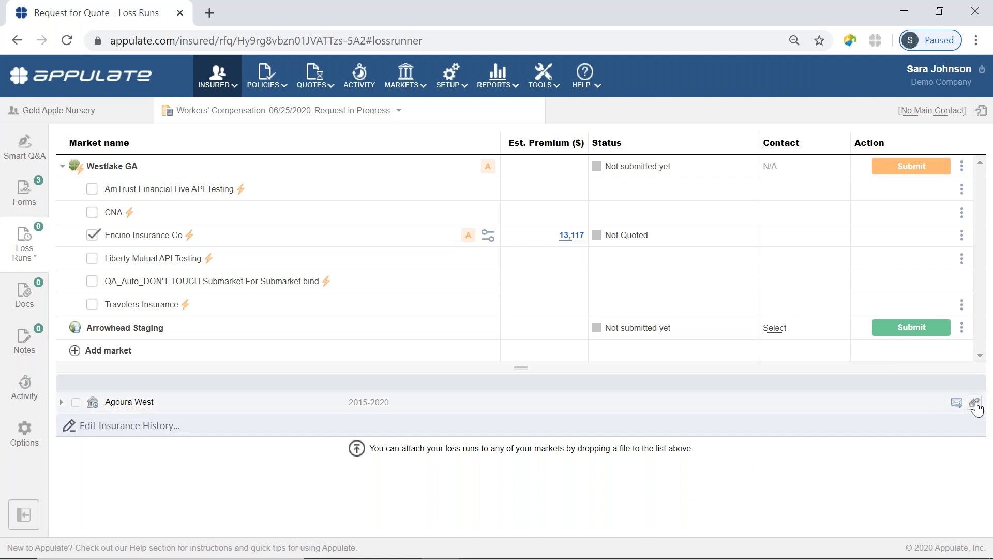
left_click(230, 229)
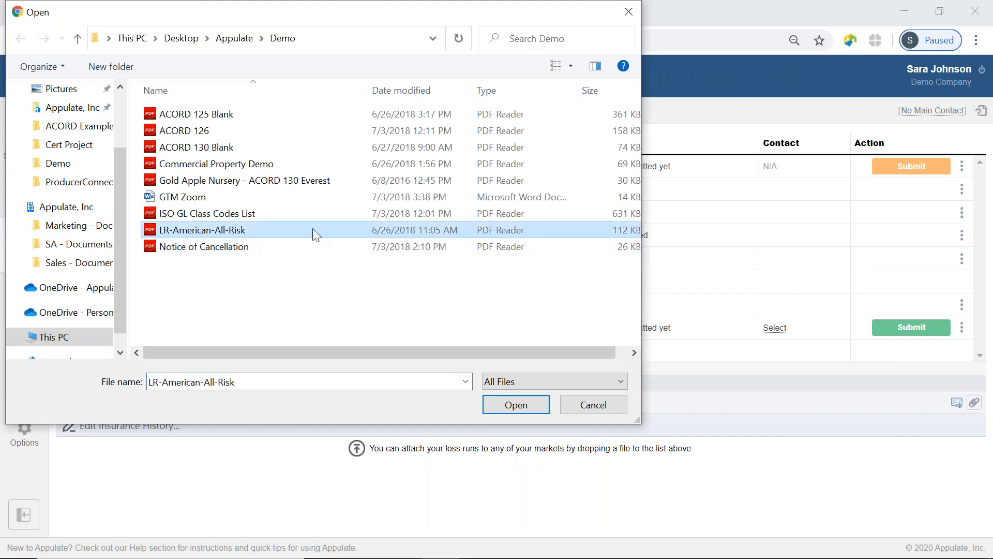
left_click(516, 404)
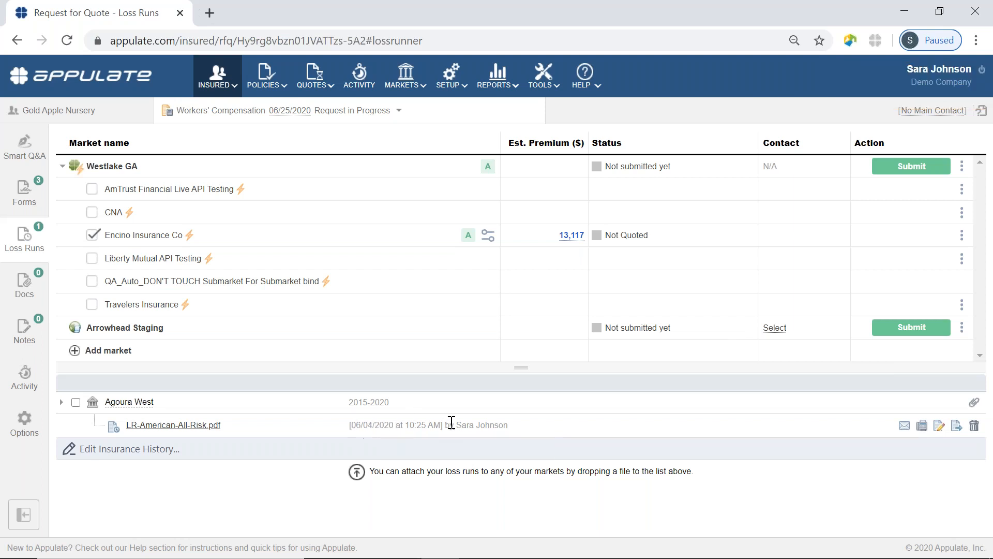
Submit to Westlake GA from Smart Q&A, producing Encino's 13,117 proposal quote
left_click(32, 157)
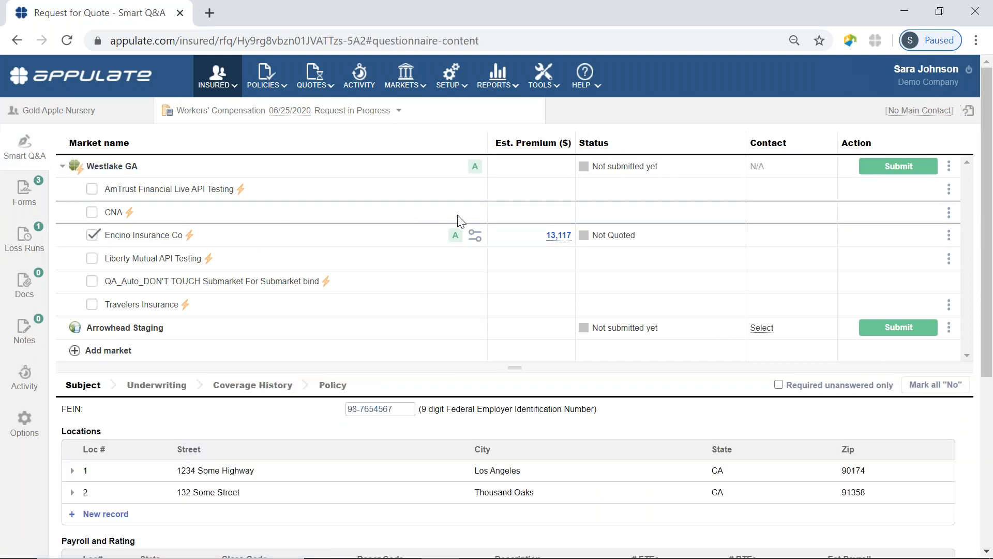
mouse_move(476, 175)
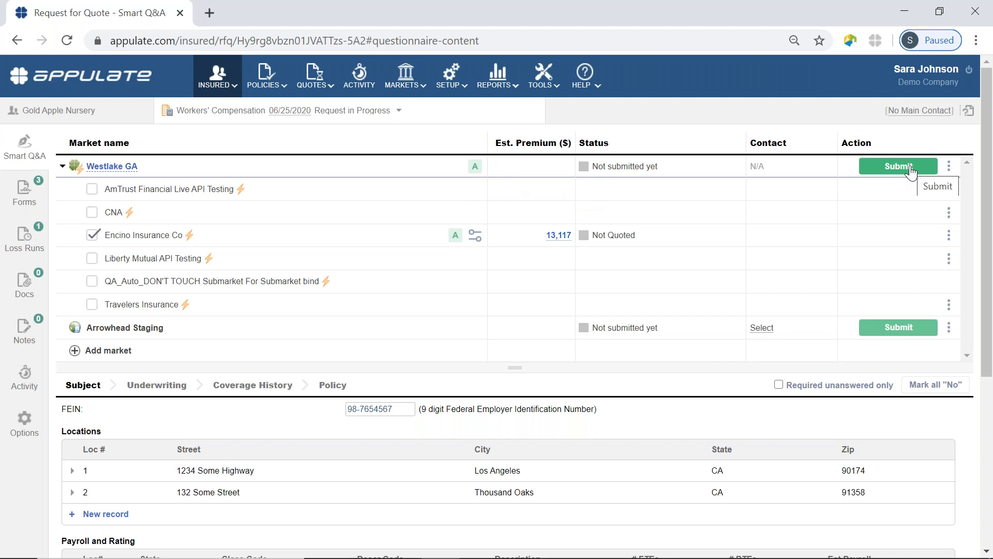
left_click(880, 172)
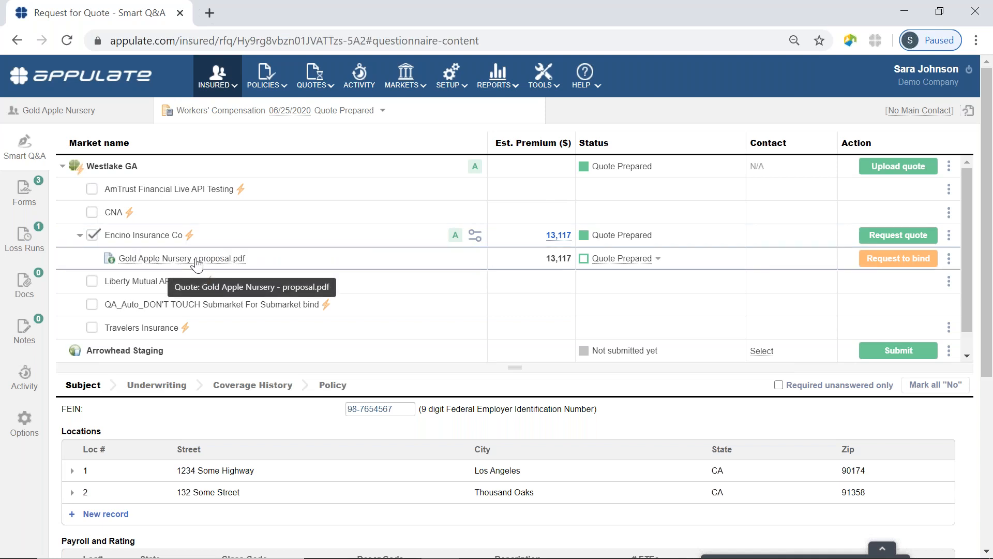
Download and review the Gold Apple Nursery proposal ($13,117 total, 10% commission), then close it
left_click(197, 261)
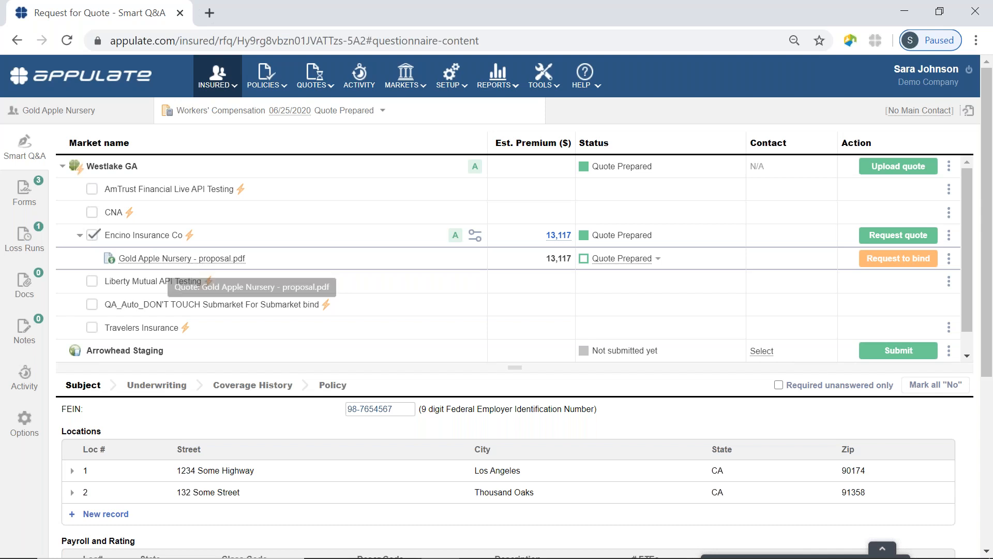
left_click(129, 532)
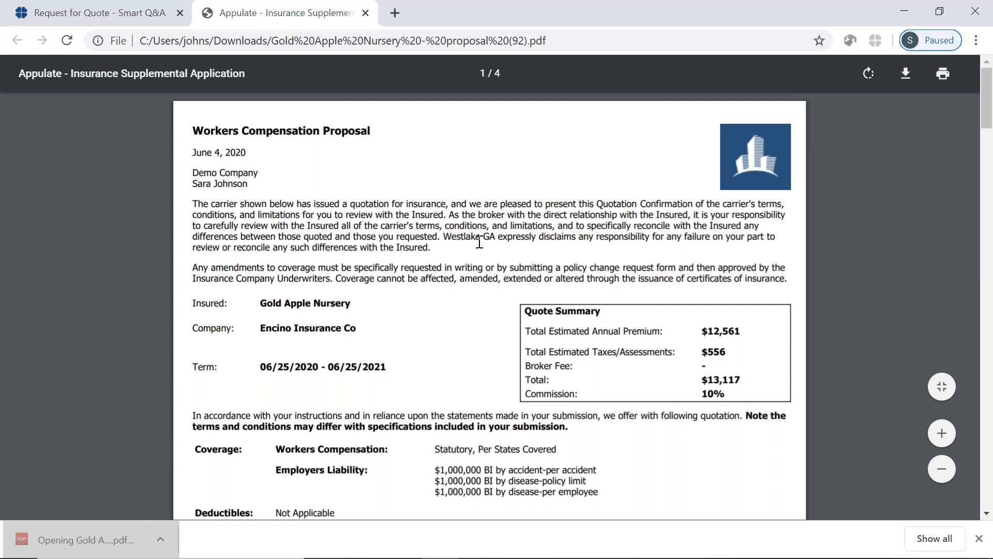
scroll(480, 243, "down", 3)
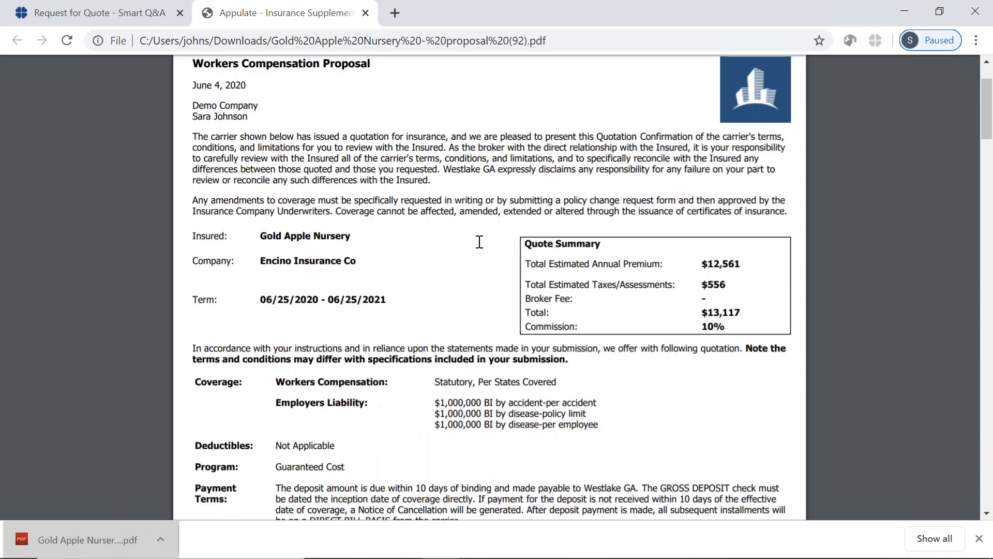
scroll(479, 242, "down", 1)
scroll(480, 243, "down", 2)
scroll(479, 243, "down", 10)
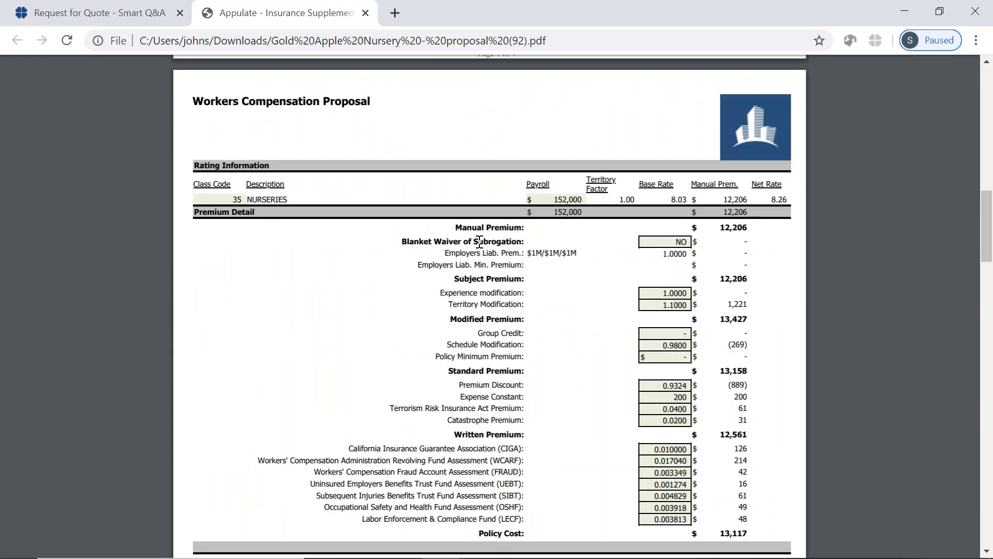
scroll(479, 243, "down", 1)
scroll(479, 243, "up", 20)
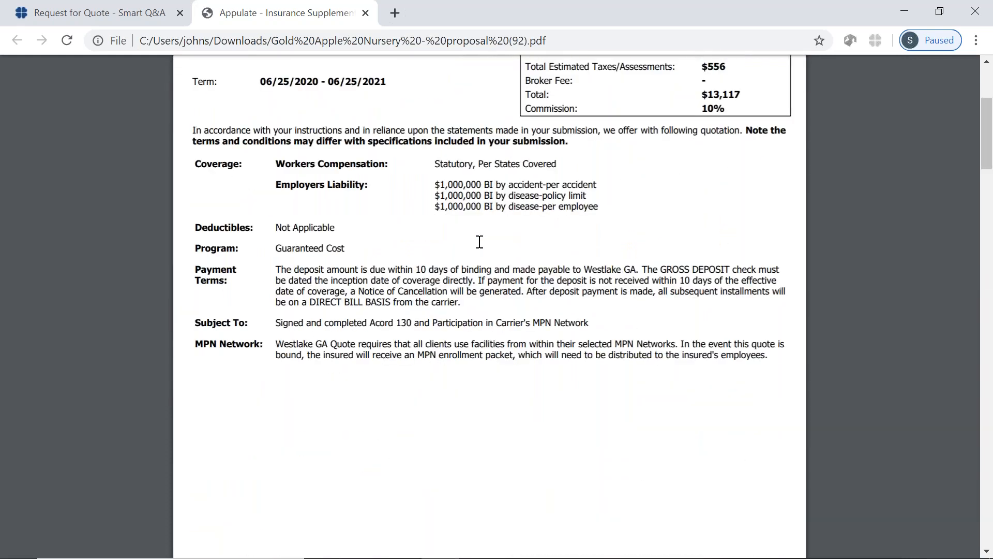
key("ctrl+w")
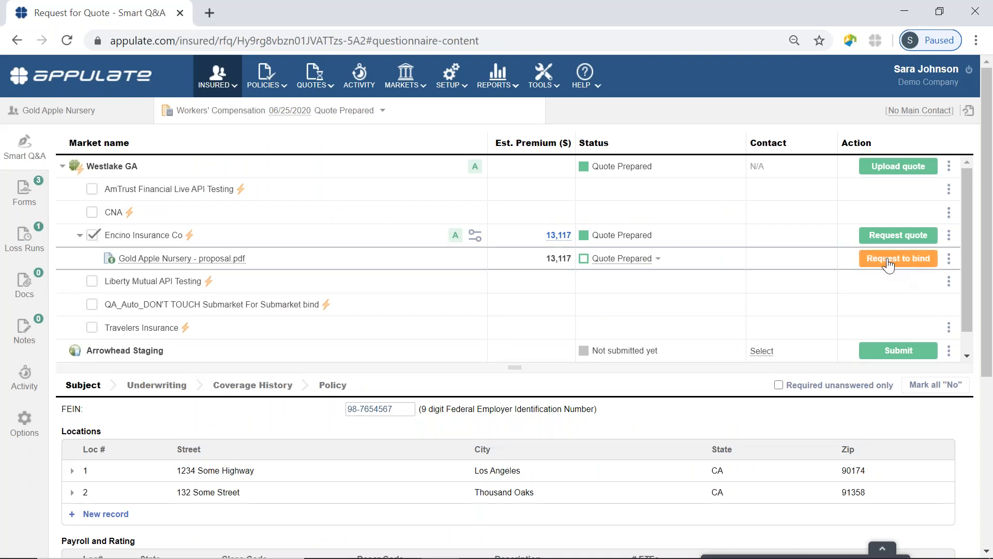
mouse_move(888, 262)
left_click(951, 261)
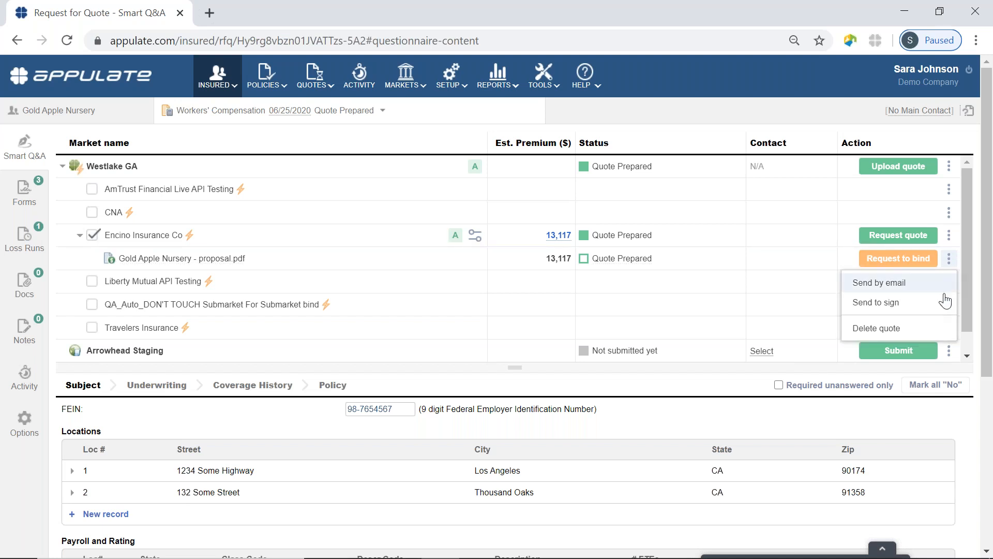
left_click(886, 309)
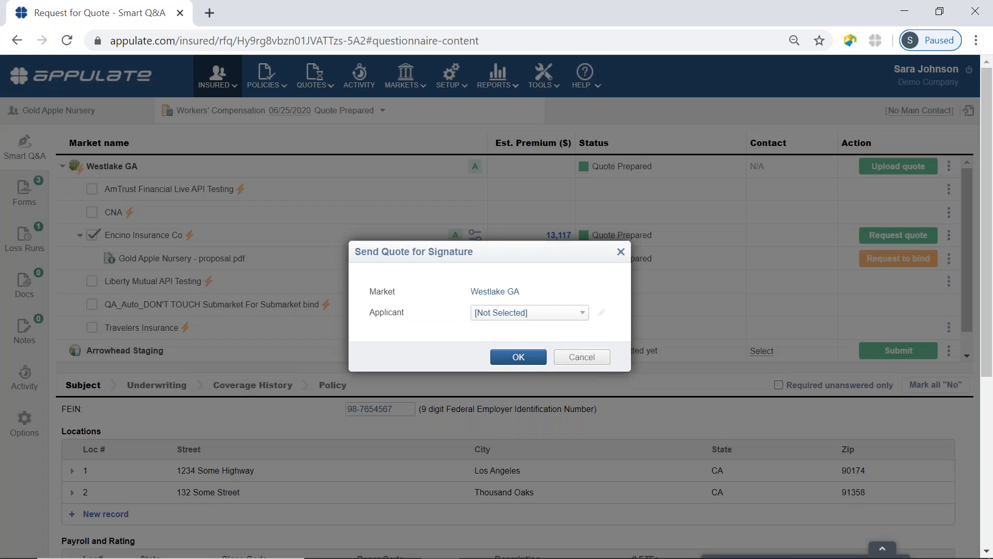
left_click(566, 314)
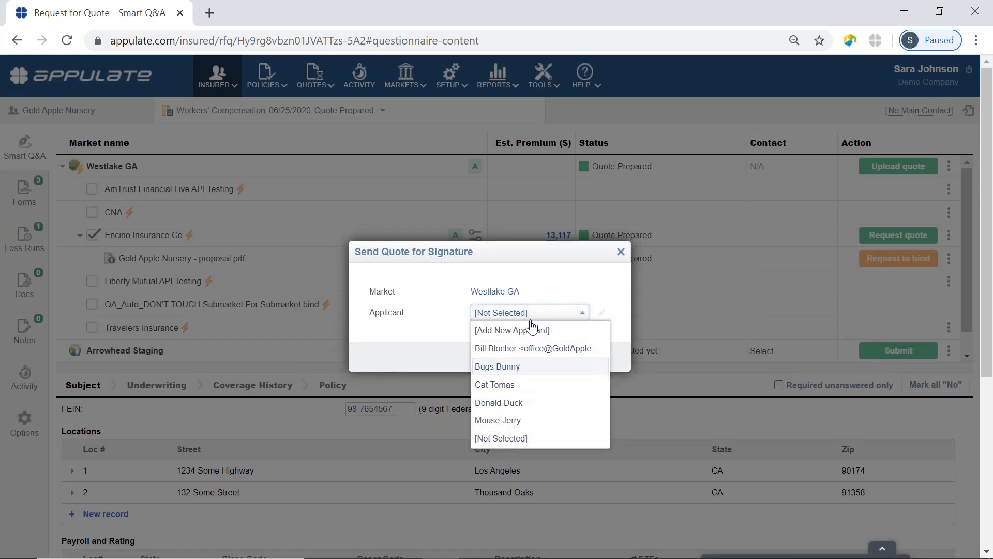
left_click(525, 289)
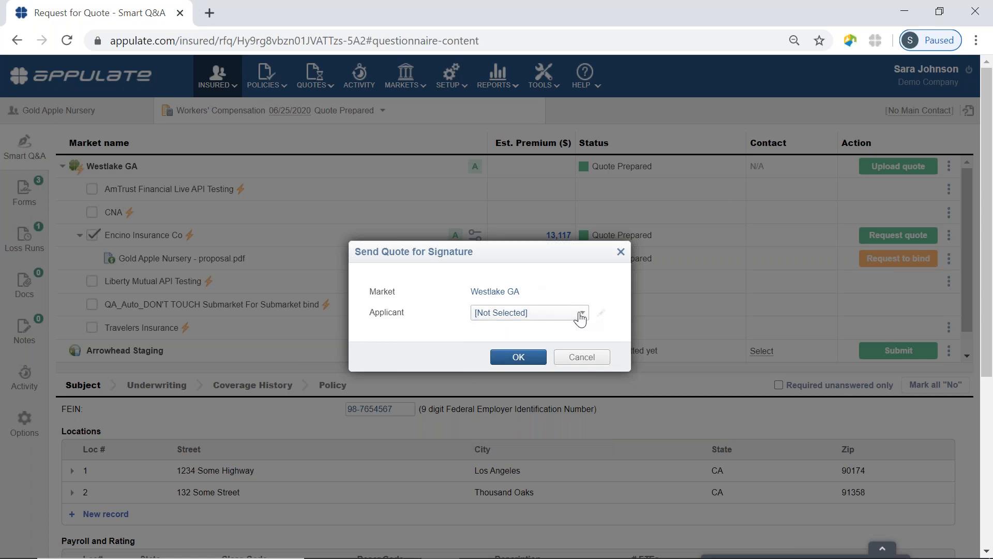
left_click(578, 316)
left_click(558, 331)
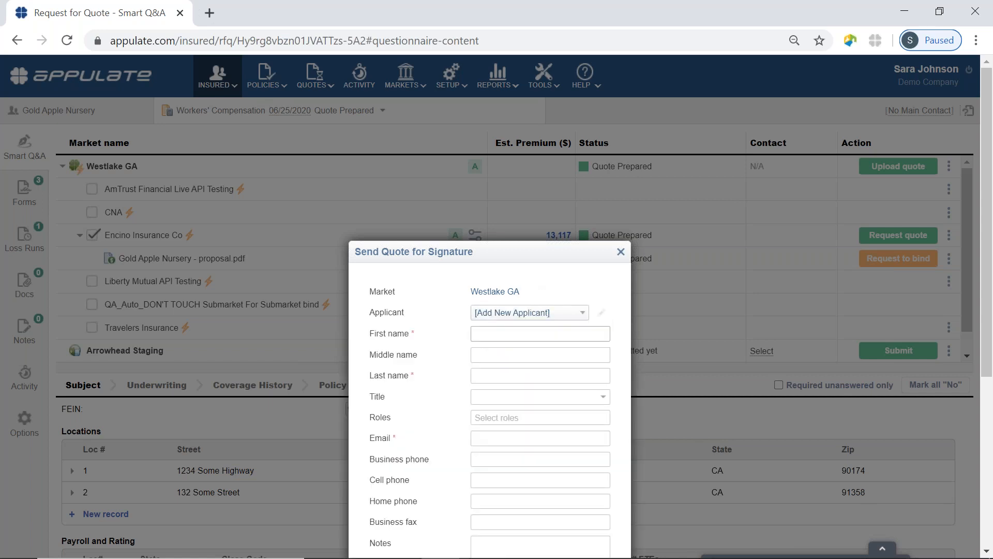
scroll(462, 294, "down", 2)
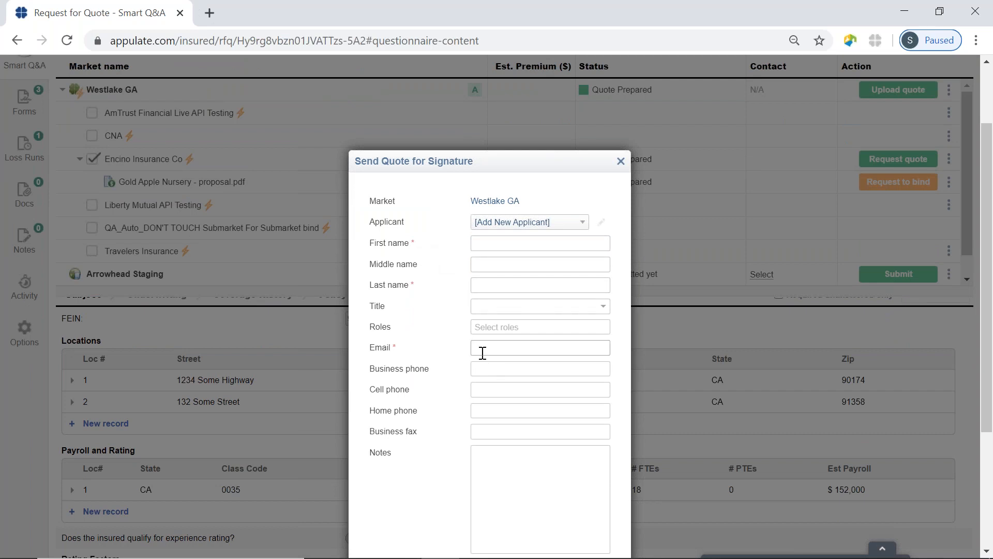
left_click(574, 226)
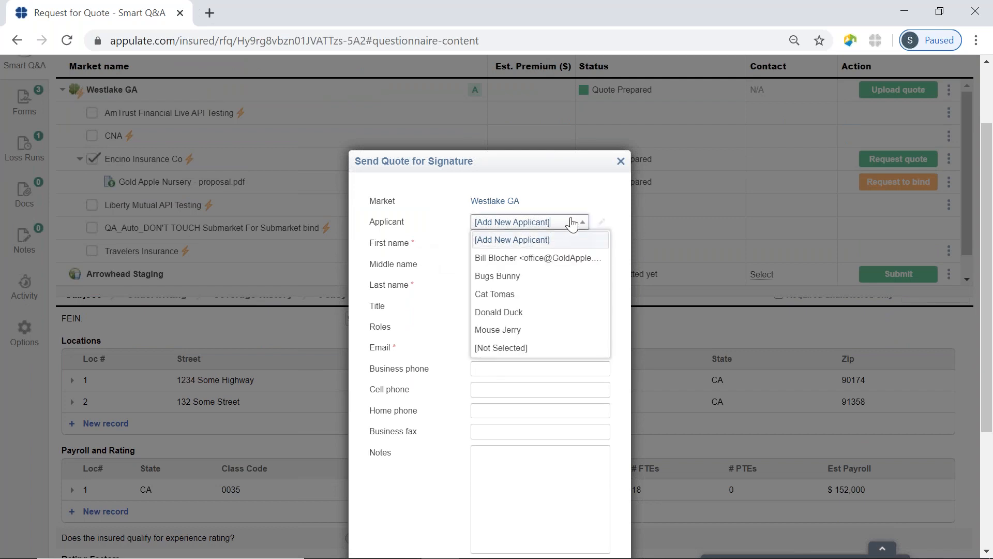
left_click(563, 204)
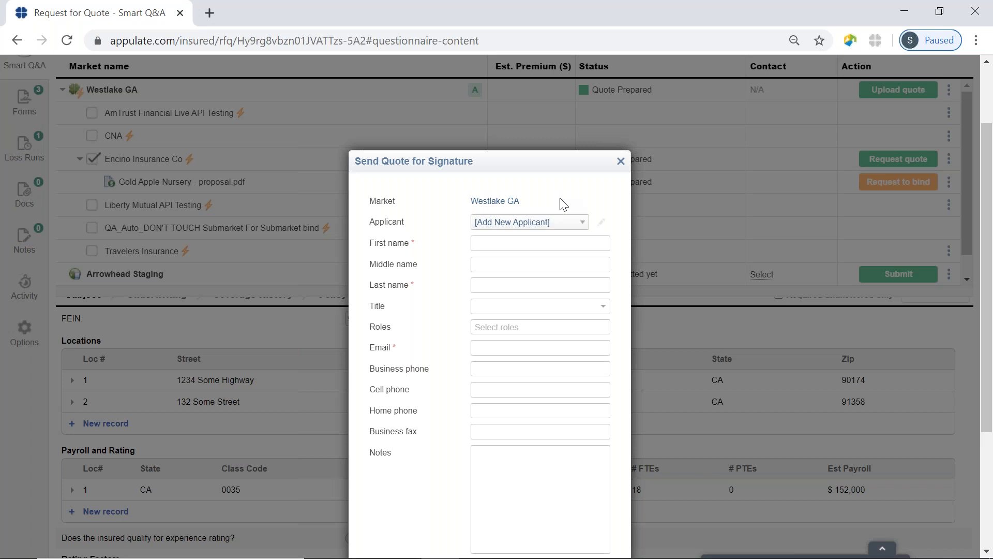
left_click(620, 162)
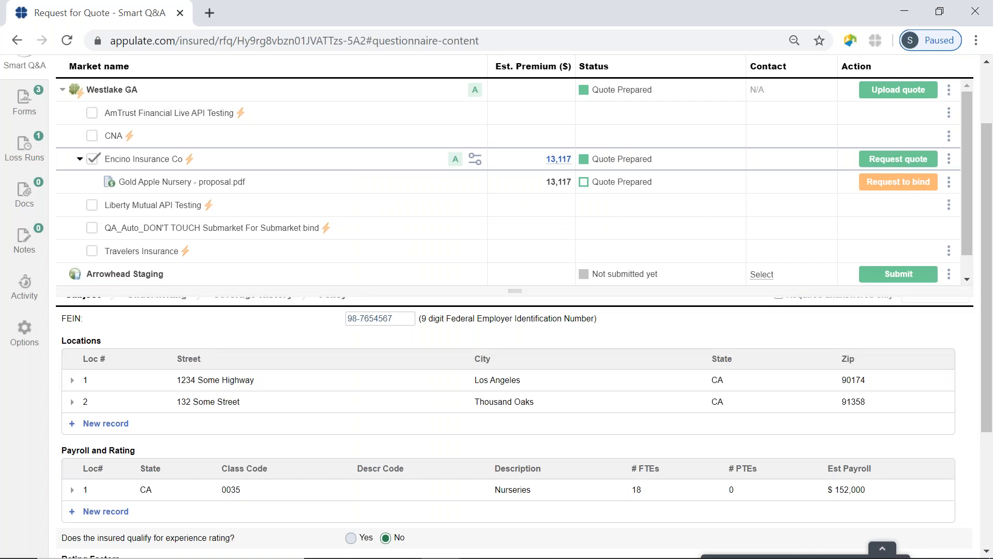
Collapse the Westlake GA list, submit the request to Arrowhead Staging, and complete it on Arrowhead Exchange
mouse_move(899, 186)
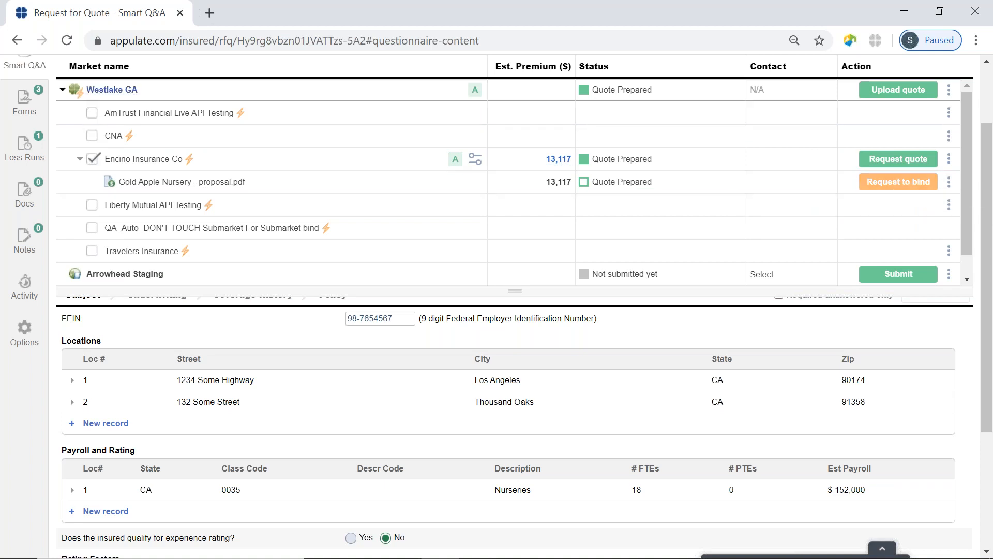
left_click(62, 90)
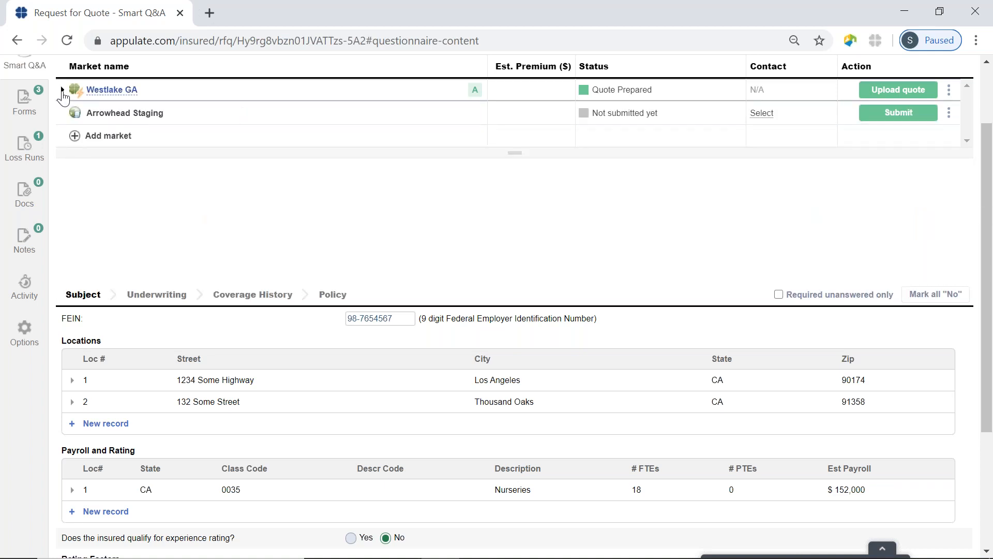
scroll(340, 210, "up", 3)
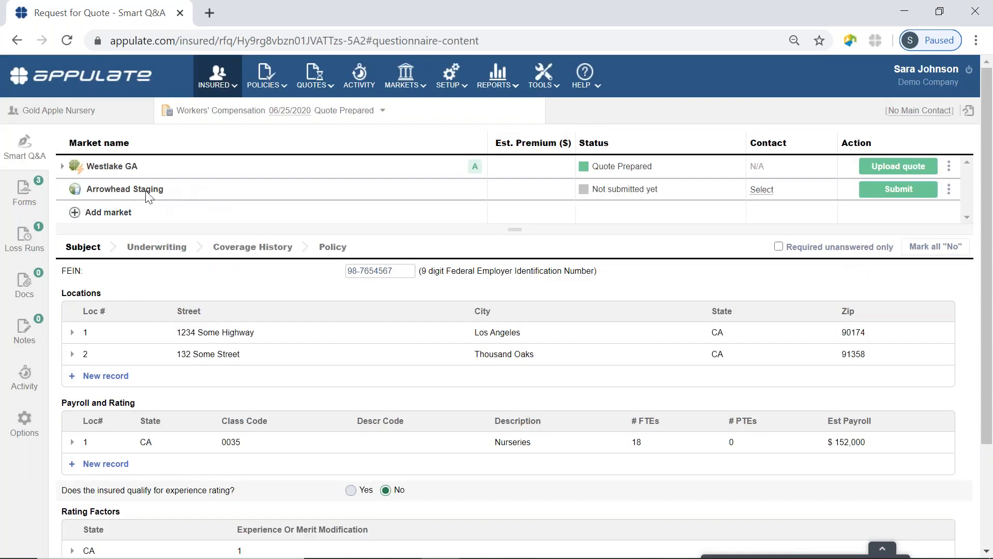
mouse_move(74, 187)
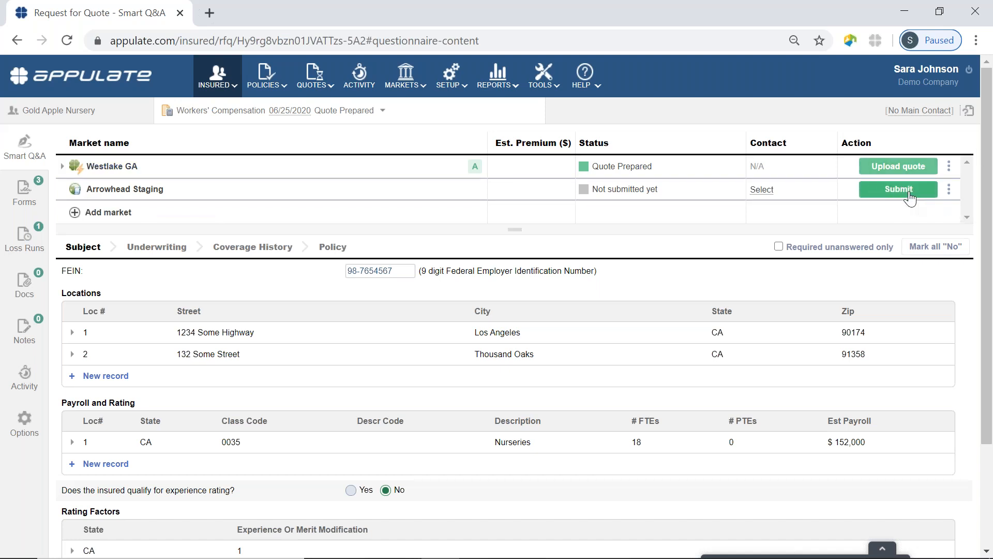
left_click(889, 190)
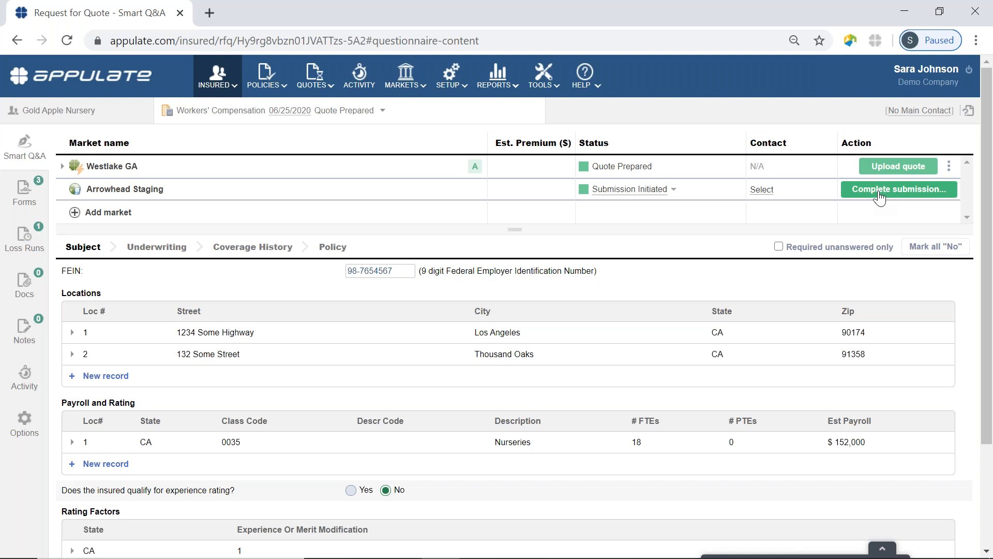
left_click(880, 196)
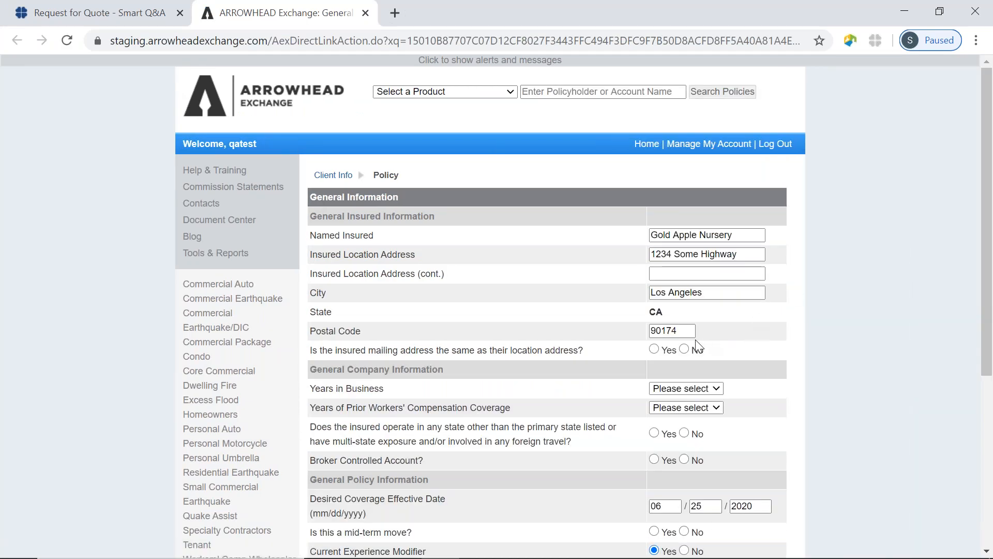
Answer Yes to mailing address matching the location and No to operating in other states
left_click(654, 349)
scroll(766, 366, "down", 2)
left_click(684, 349)
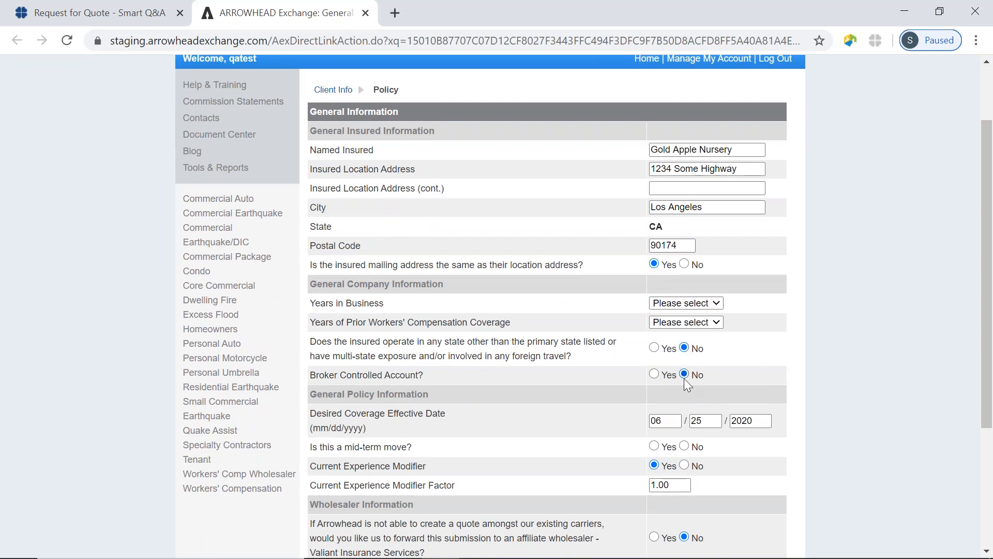
scroll(845, 358, "down", 2)
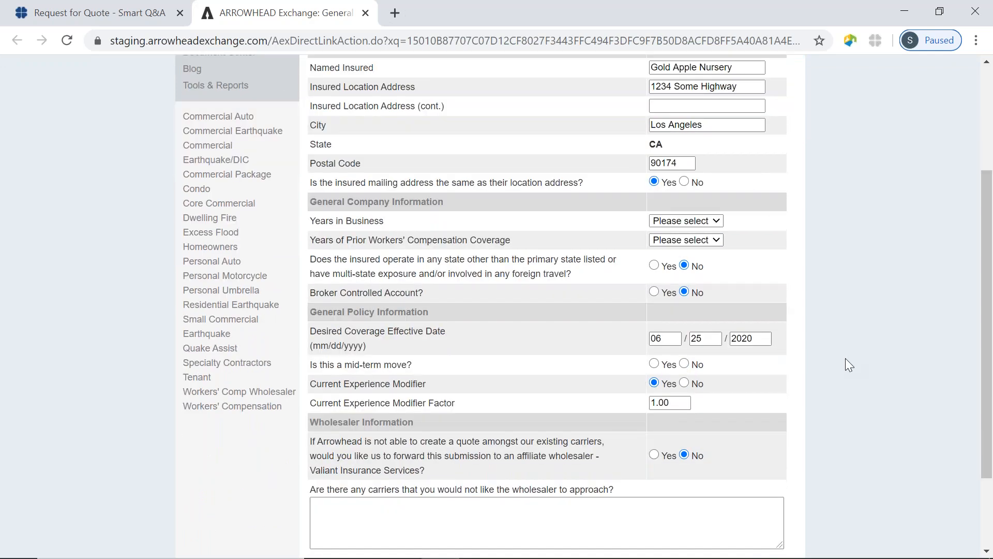
scroll(845, 358, "down", 2)
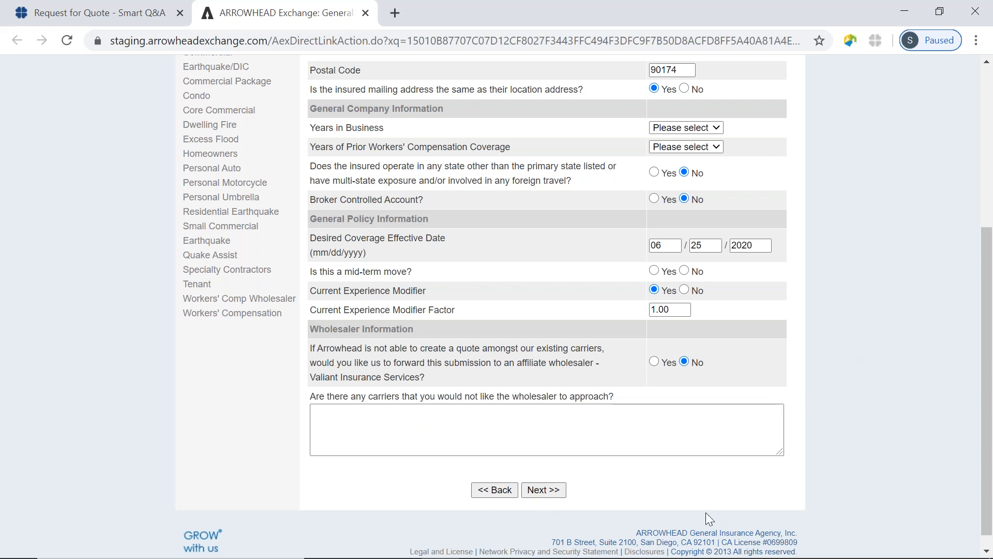
scroll(709, 518, "up", 4)
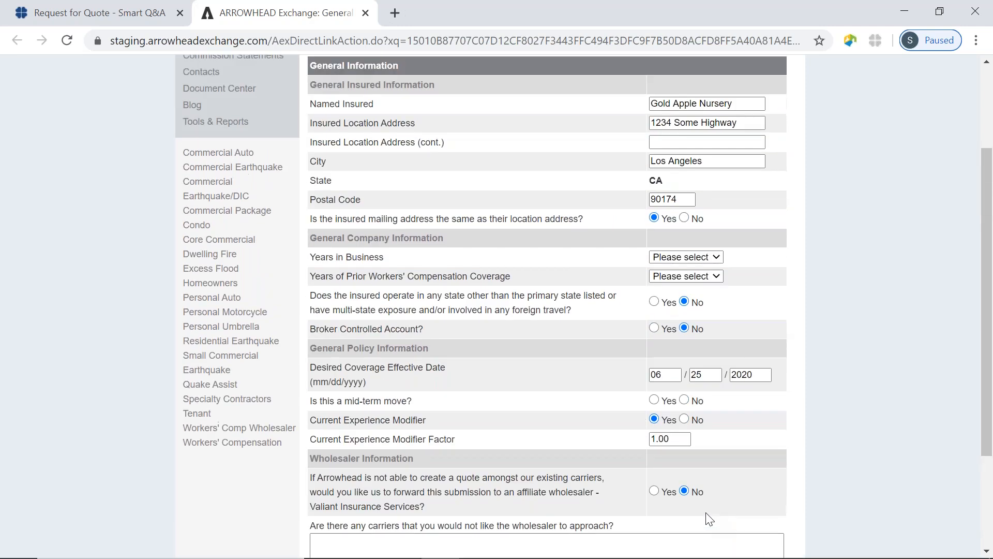
scroll(708, 518, "up", 1)
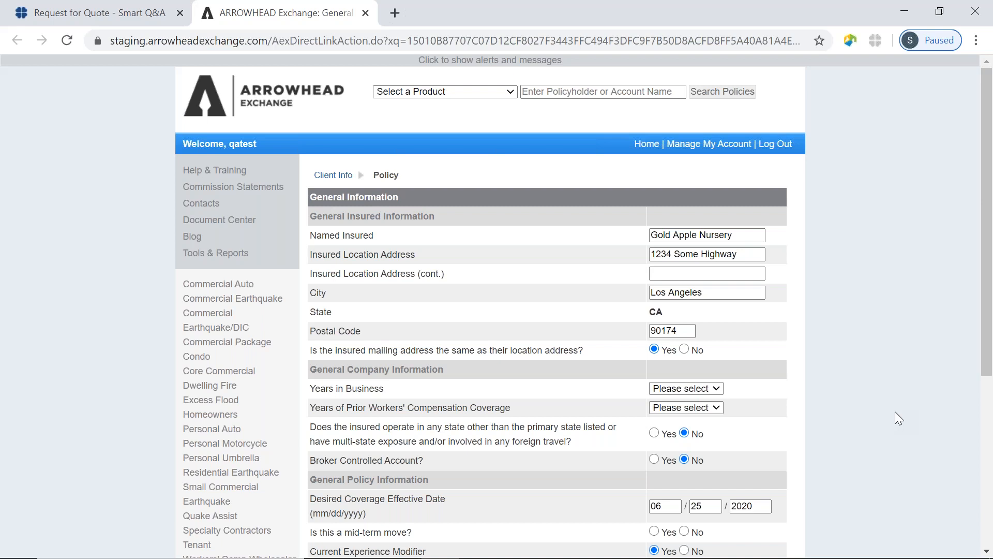
Leave Arrowhead Exchange and upload the Commercial Property Demo file as Arrowhead Staging's quote
left_click(365, 14)
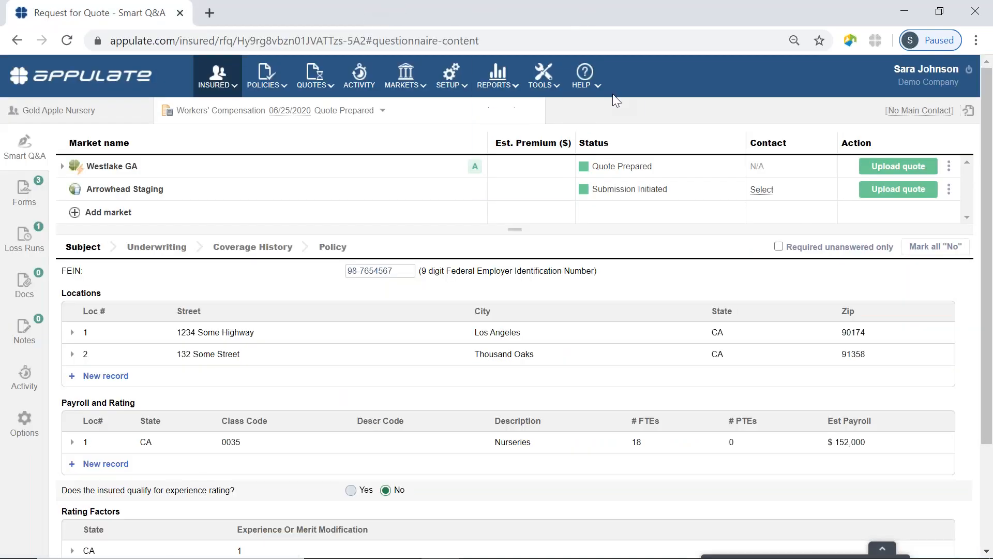
mouse_move(483, 75)
left_click(903, 191)
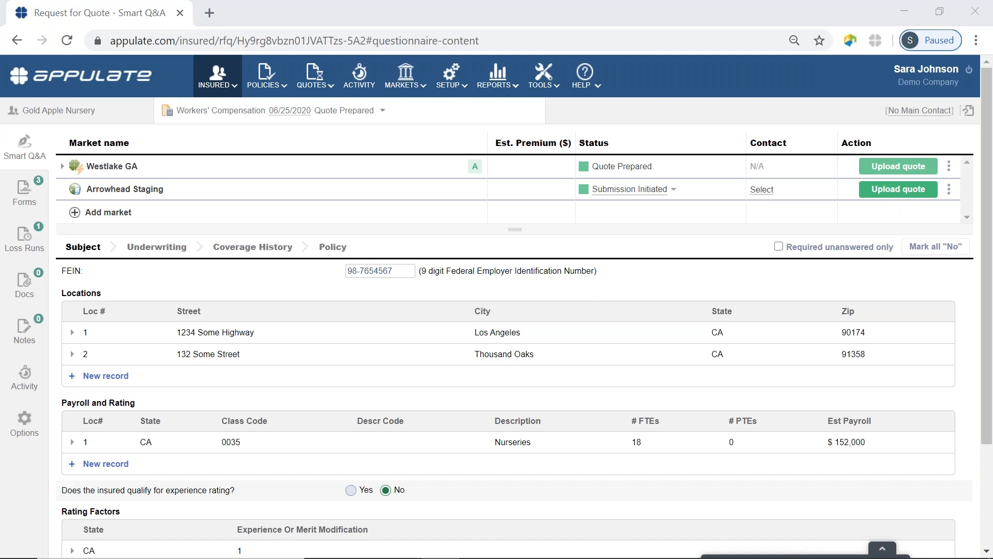
left_click(267, 163)
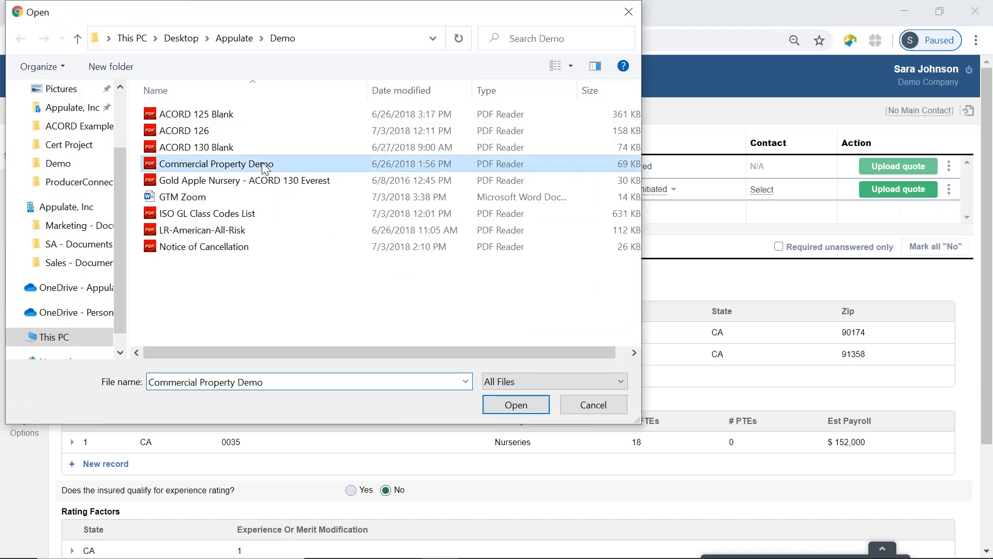
left_click(512, 407)
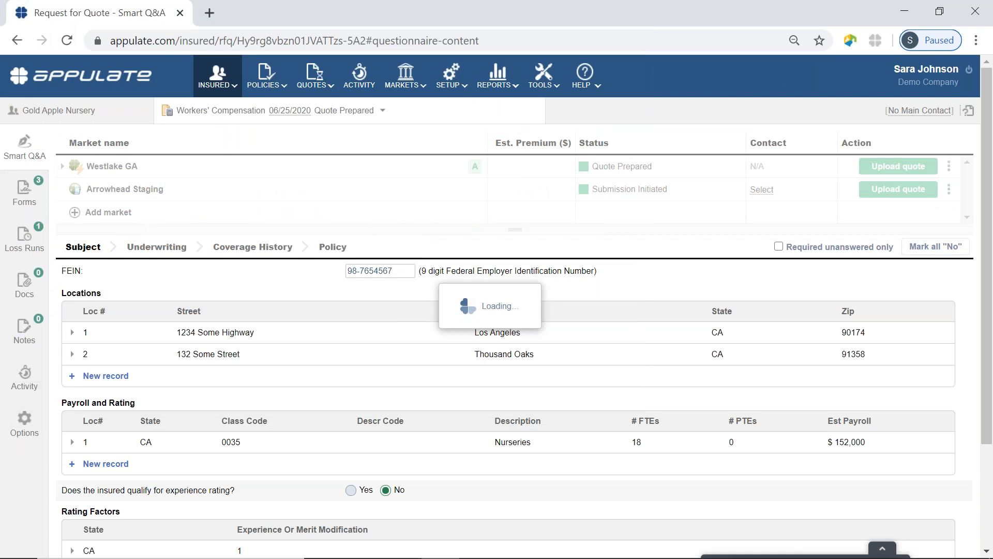
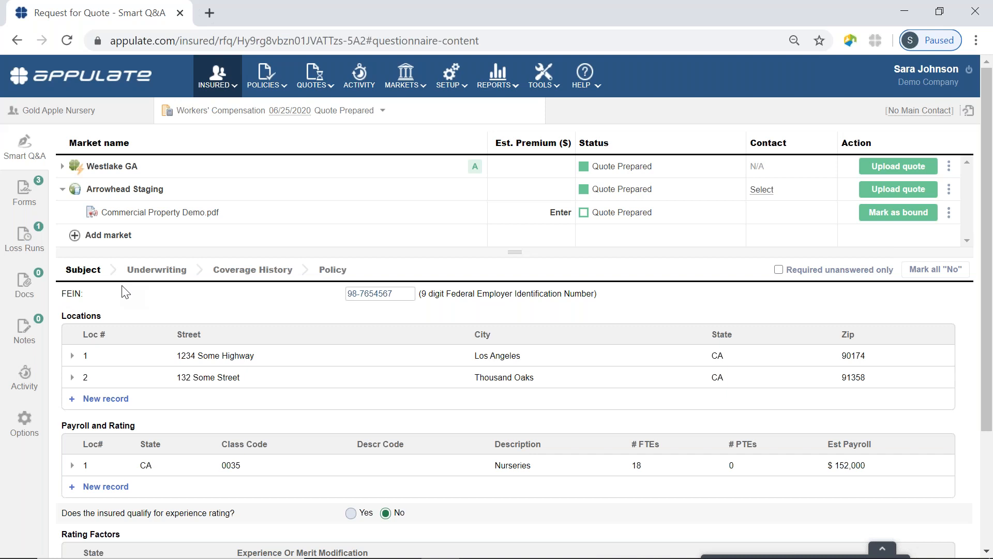
Upload the Notice of Cancellation file under Docs, set its type to Notice of Cancellation, and save
mouse_move(77, 171)
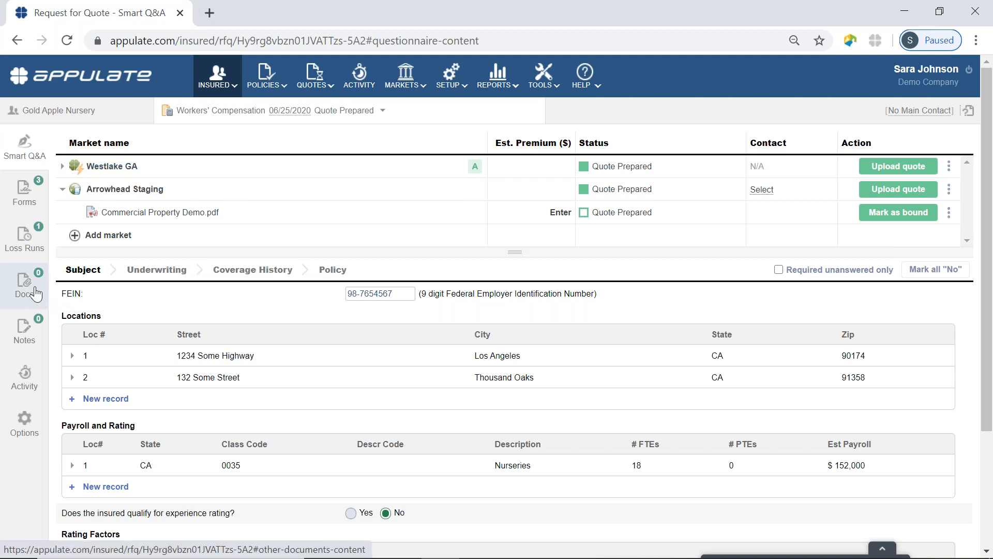
left_click(27, 290)
left_click(509, 497)
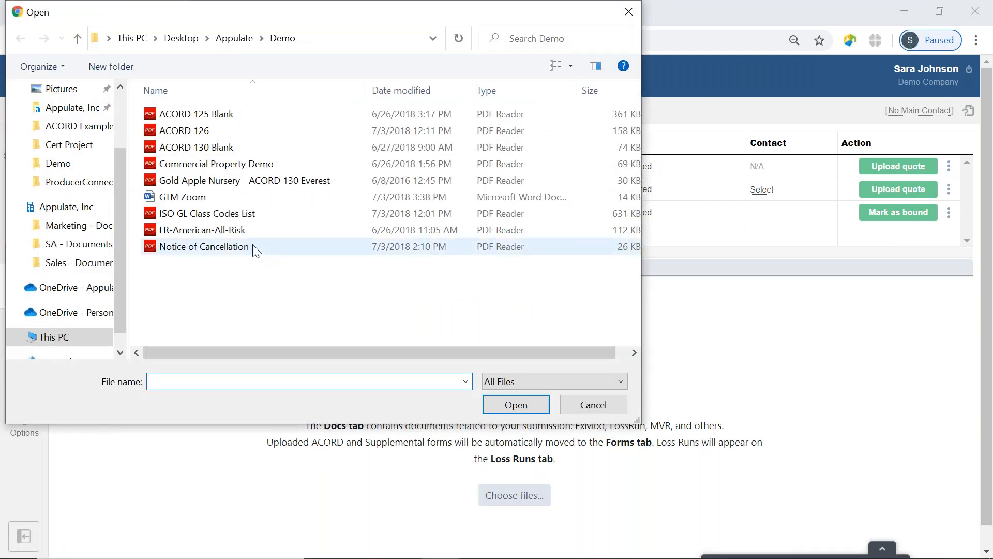
left_click(240, 248)
left_click(517, 405)
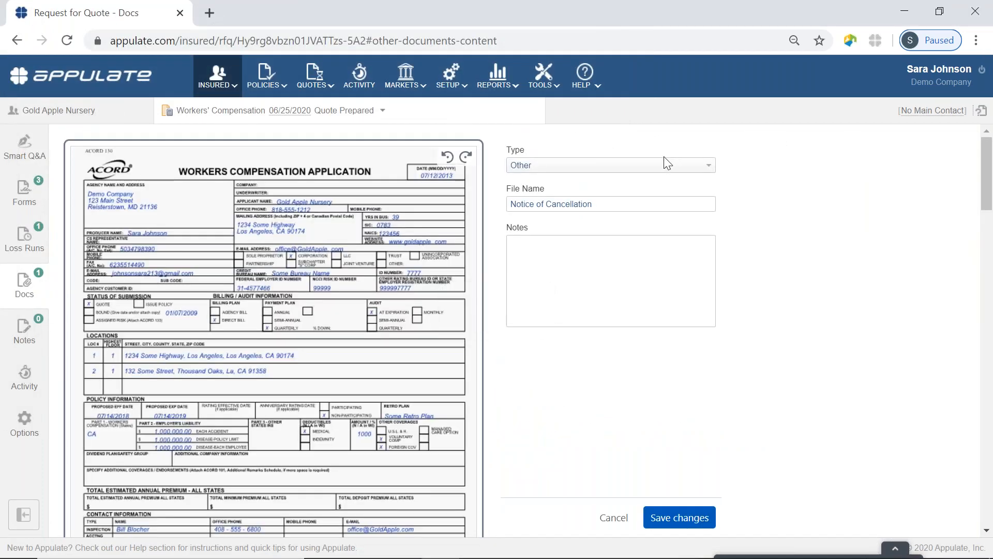
left_click(643, 168)
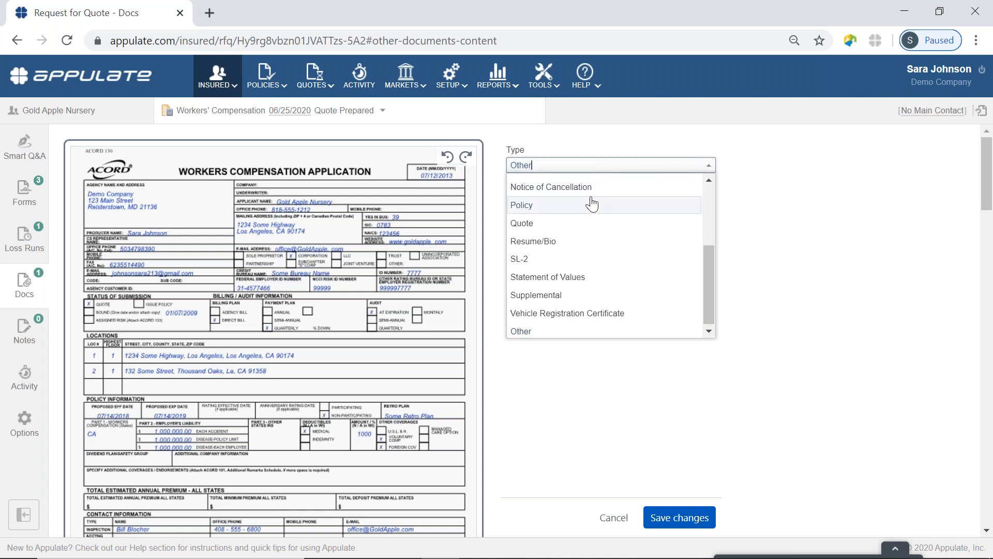
left_click(585, 193)
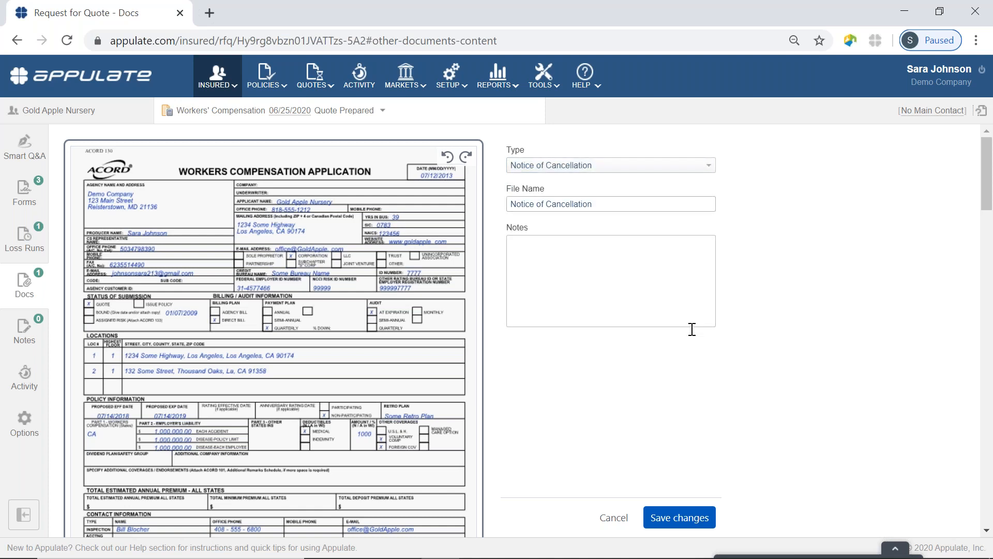
left_click(677, 521)
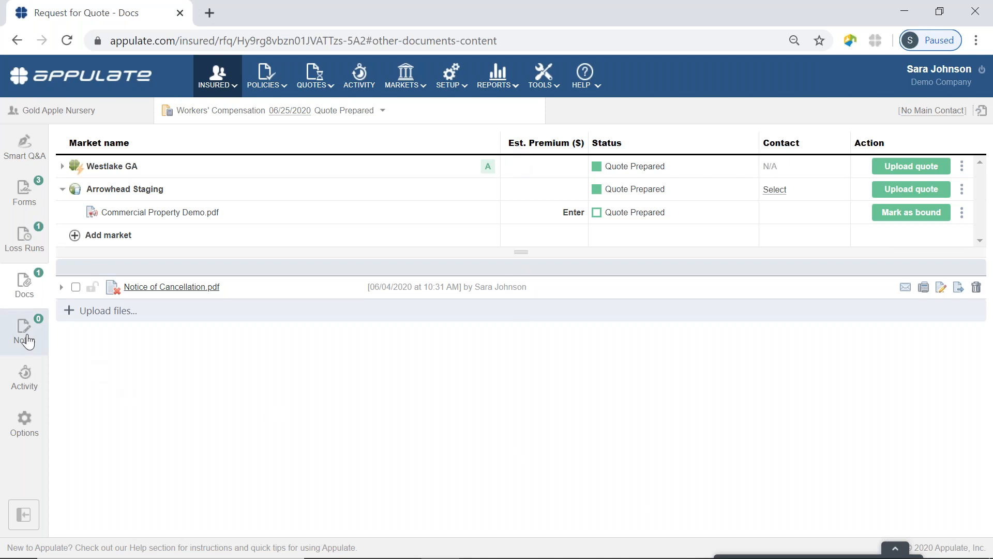
In Notes, collapse the Arrowhead Staging row and post a shared note reading 'Test'
left_click(23, 333)
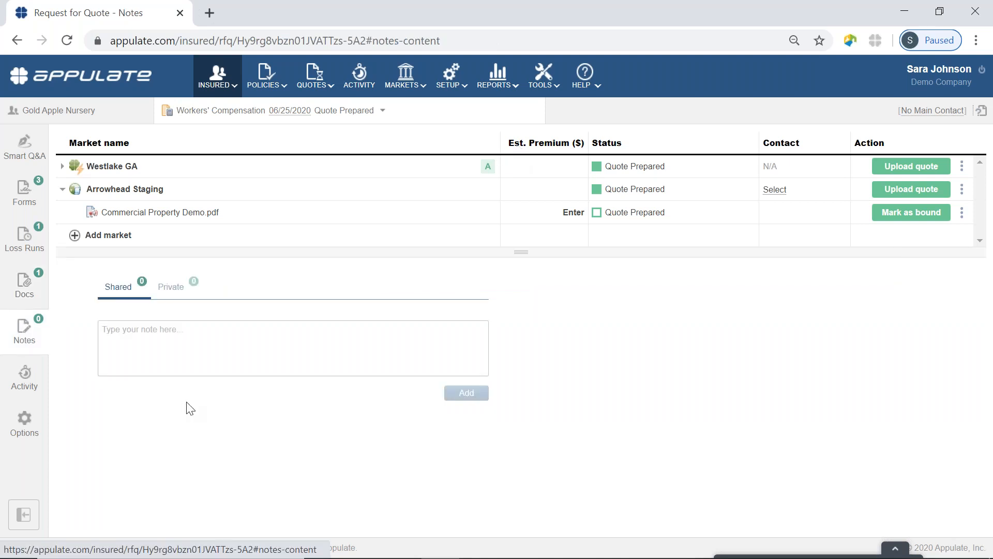
left_click(62, 189)
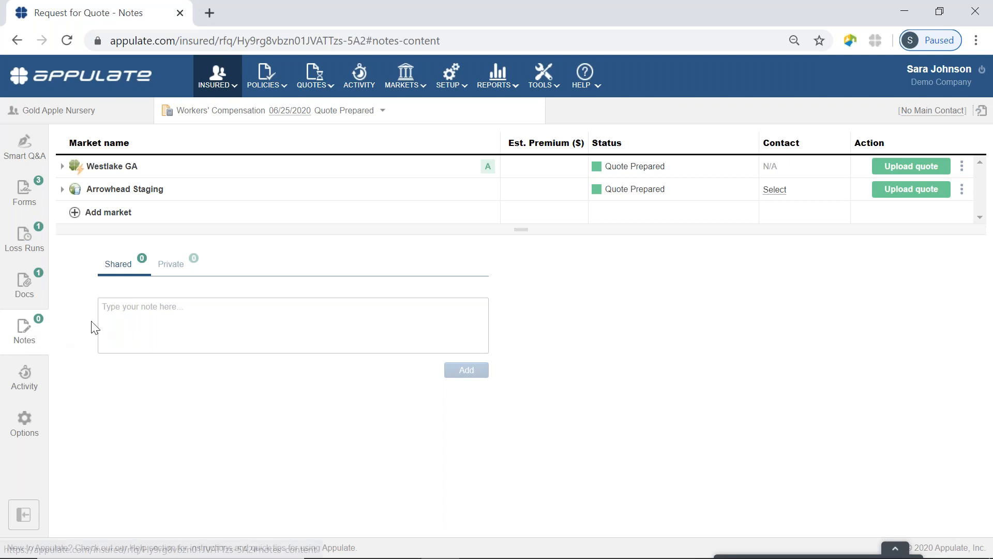
left_click(139, 333)
type("Test")
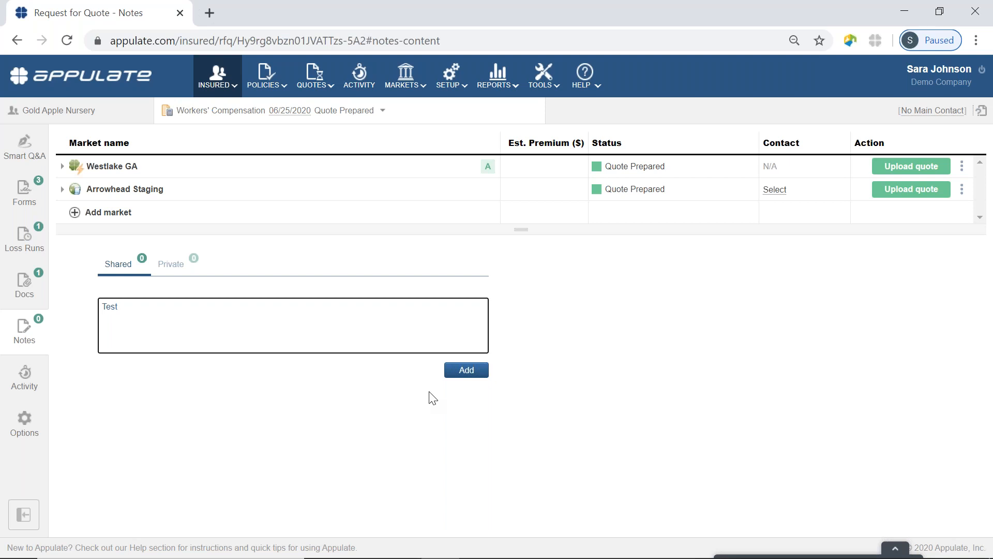
left_click(465, 370)
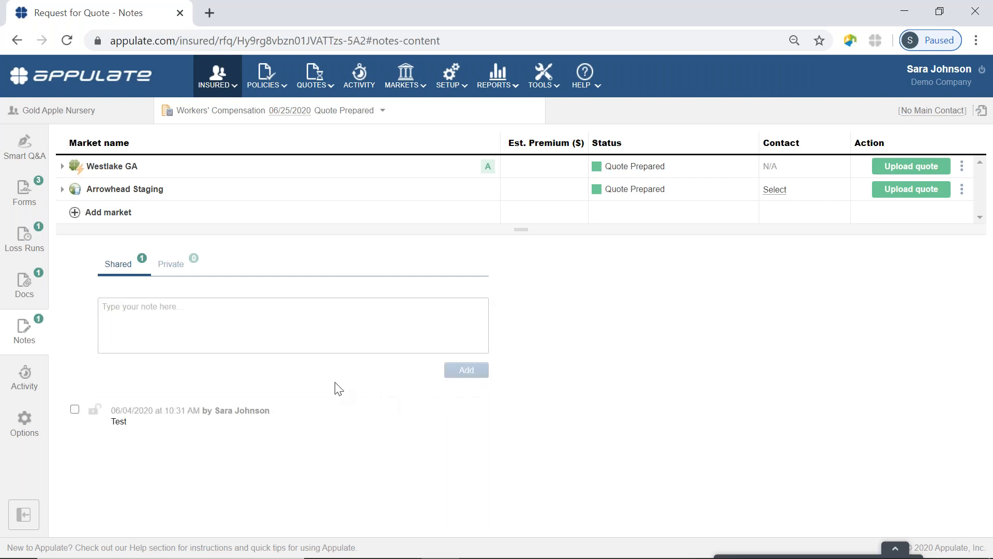
Check the Private notes, then bring up the submission's Activity log
mouse_move(174, 415)
left_click(176, 265)
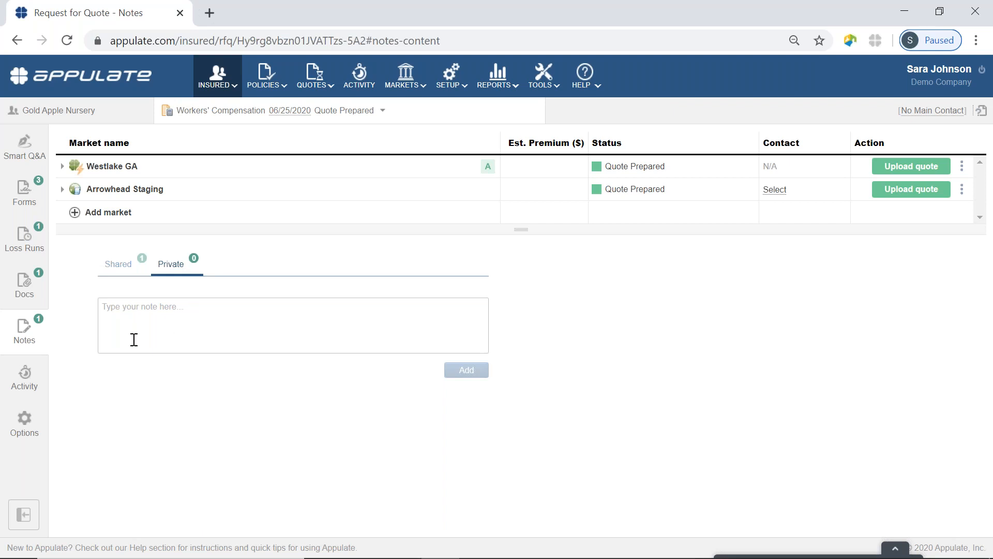
left_click(30, 380)
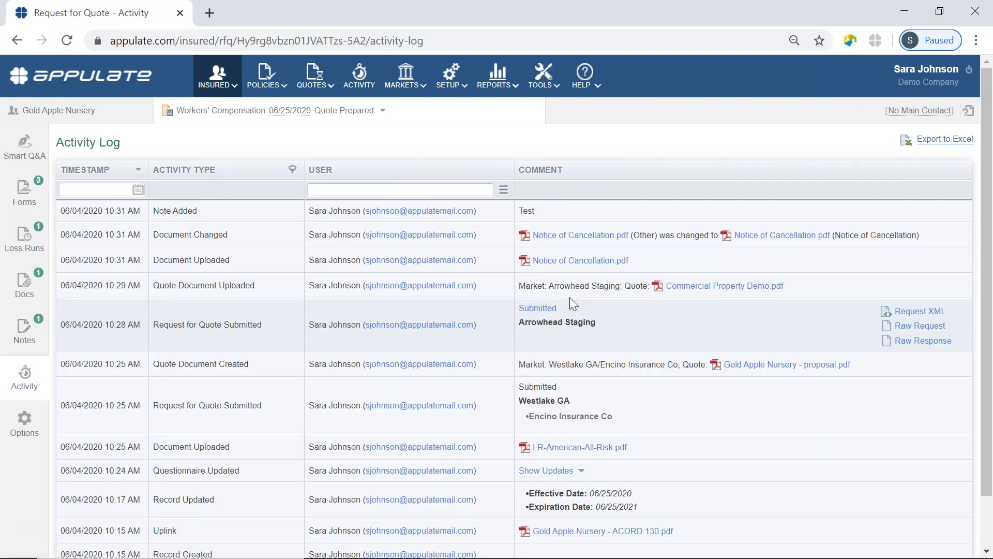
Scroll through the Activity Log to review the Test note, Notice of Cancellation and quote entries
scroll(570, 297, "down", 2)
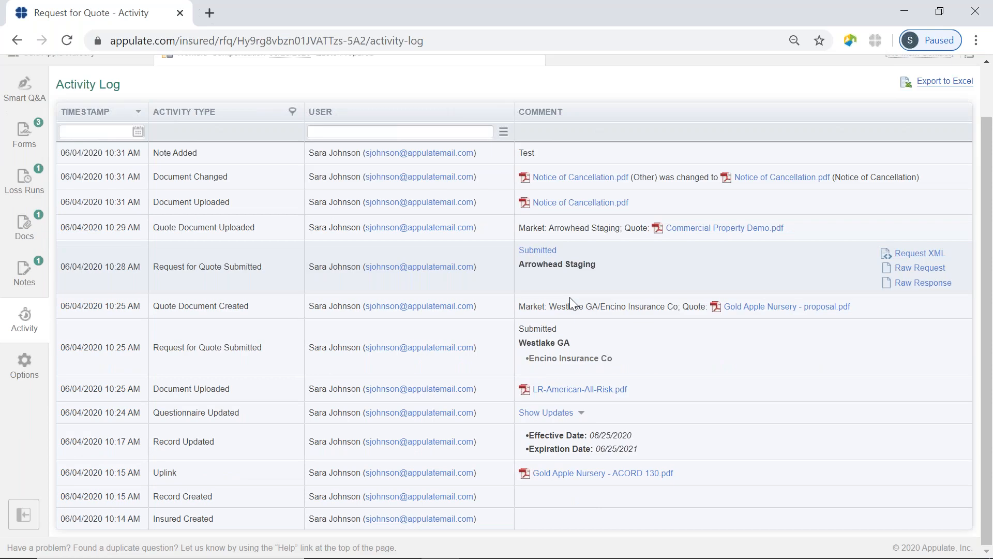
scroll(570, 297, "up", 2)
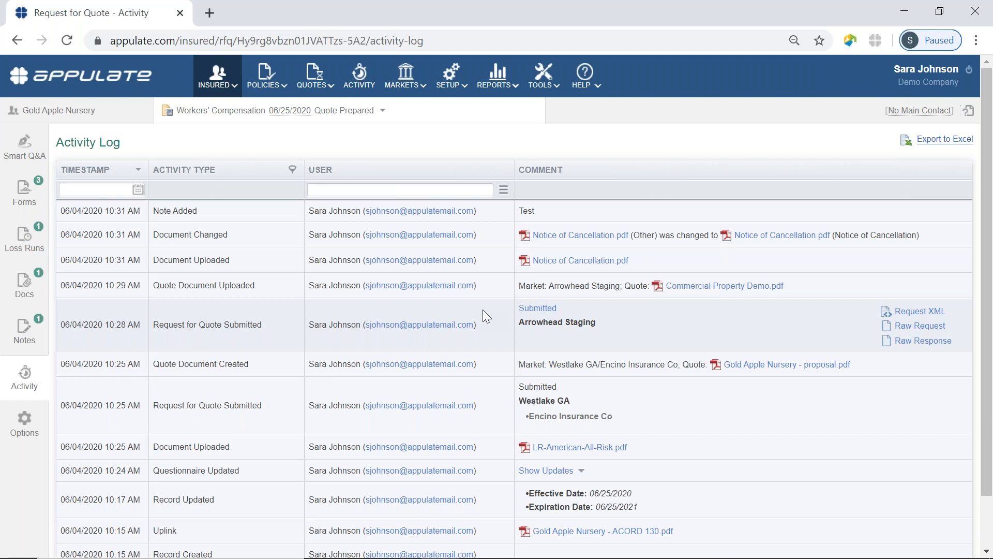
Show the Questions? Comments? slide in PowerPoint, then switch back to Appulate's Activity Log
left_click(904, 12)
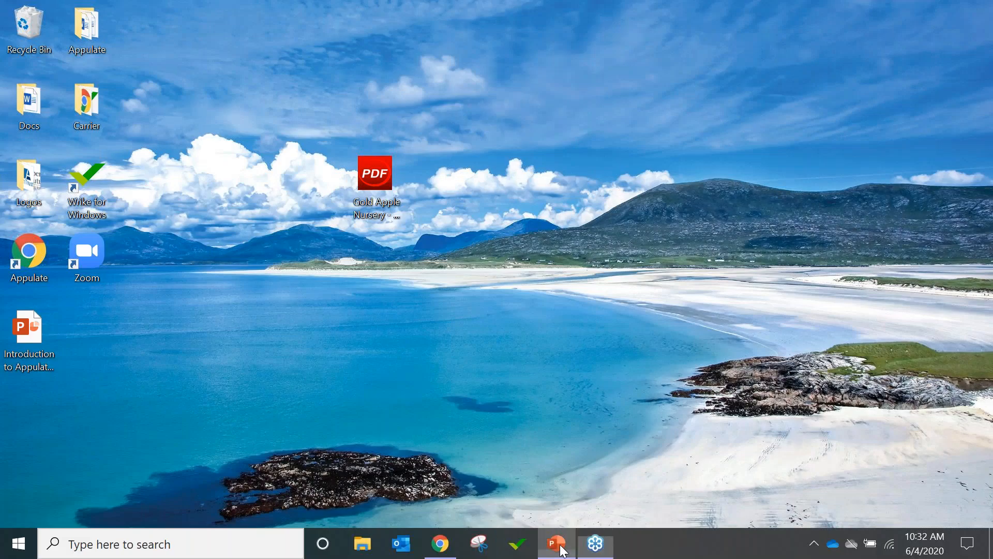
left_click(555, 543)
left_click(68, 523)
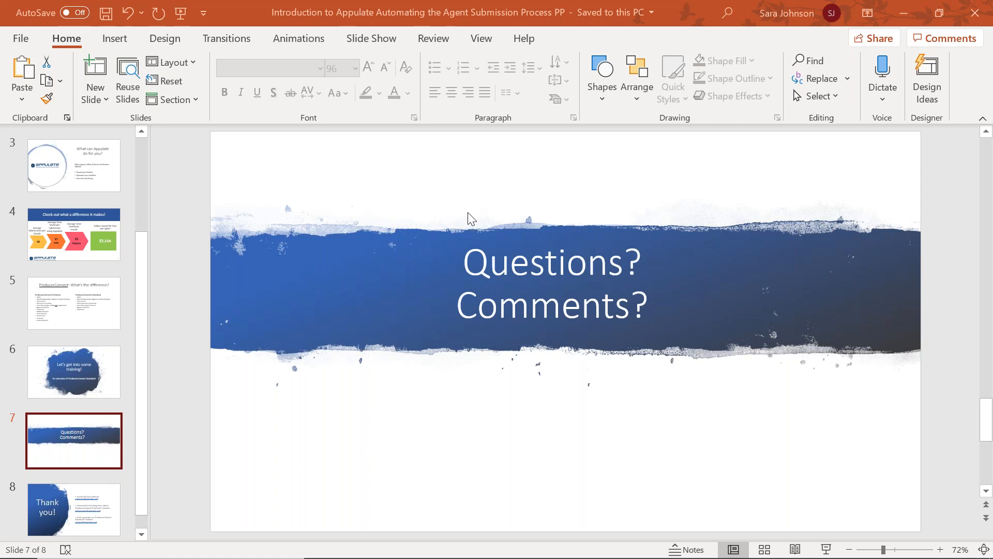
mouse_move(347, 547)
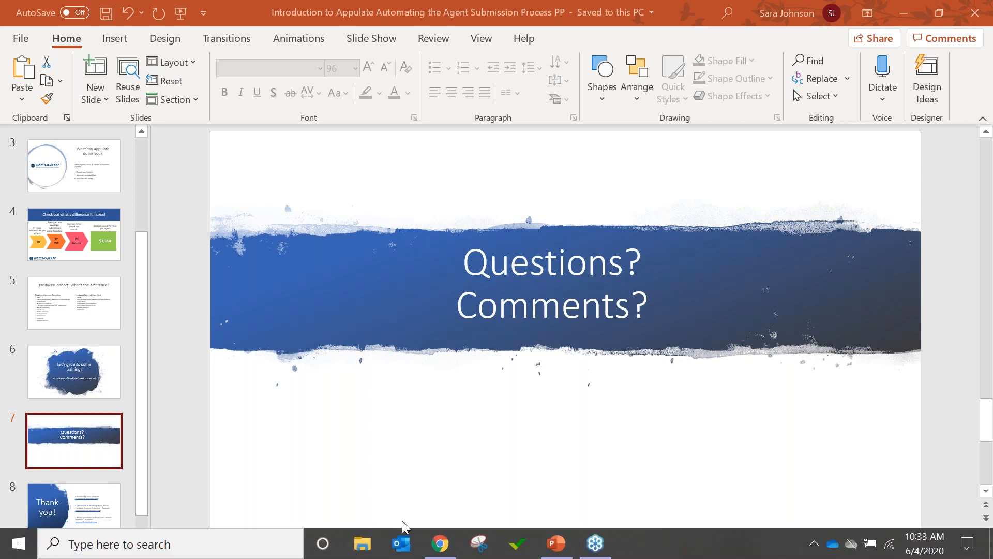
left_click(441, 544)
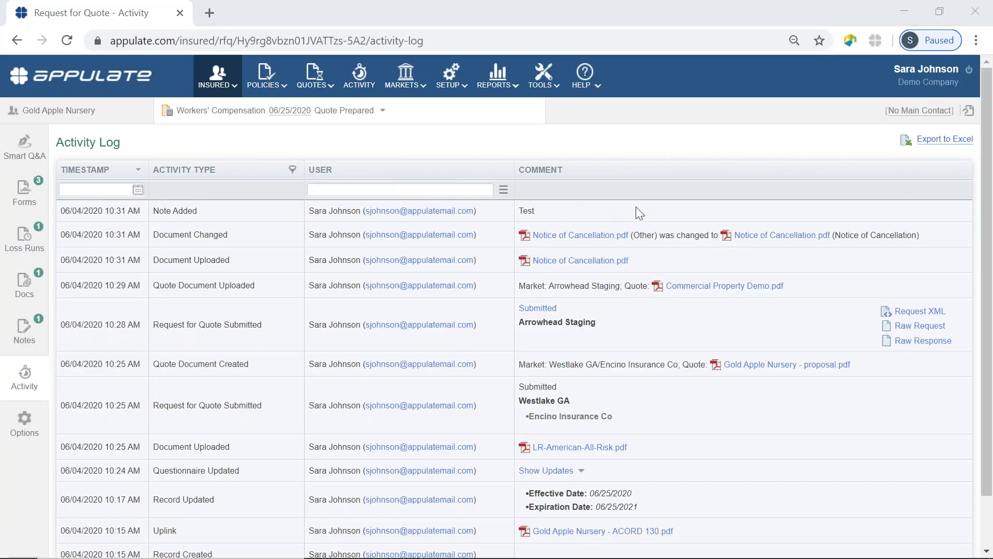
Choose Markets > Selected Markets to list the eleven chosen carriers and their appointment status
left_click(382, 110)
left_click(409, 111)
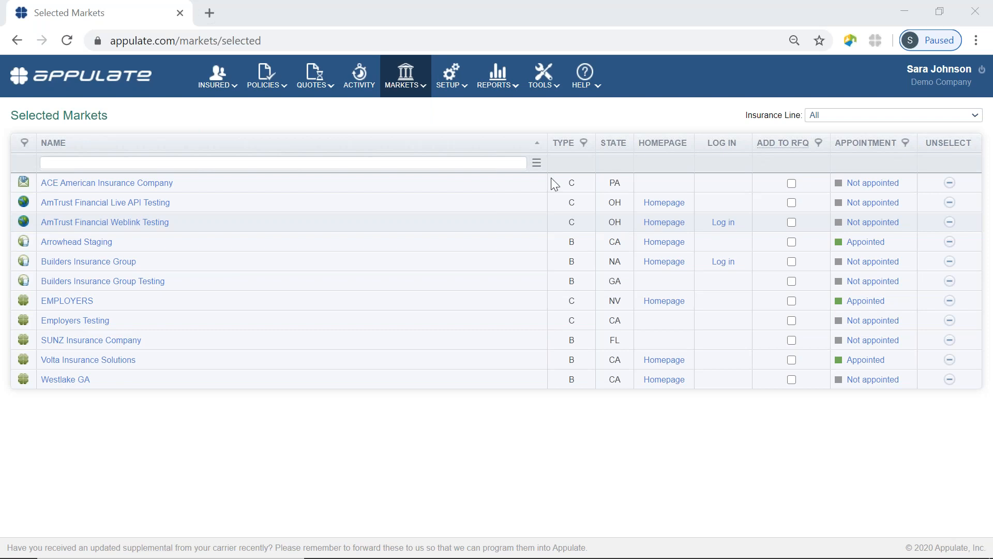
Open appulate.com/open-brokerage in a new browser tab
left_click(210, 13)
left_click(213, 38)
type("ap")
key("Right")
key("BackSpace")
key("BackSpace")
key("BackSpace")
key("BackSpace")
key("BackSpace")
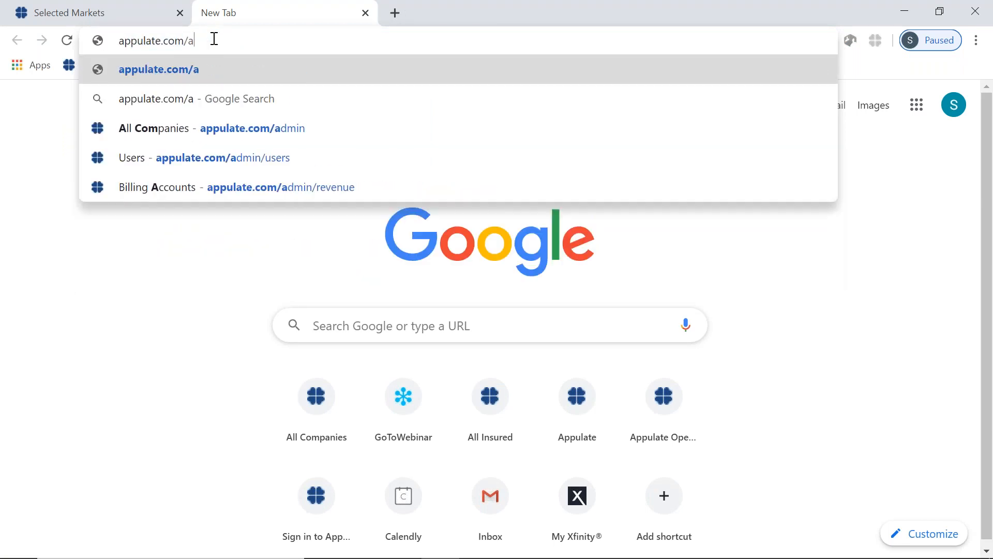
type("open-brokerage")
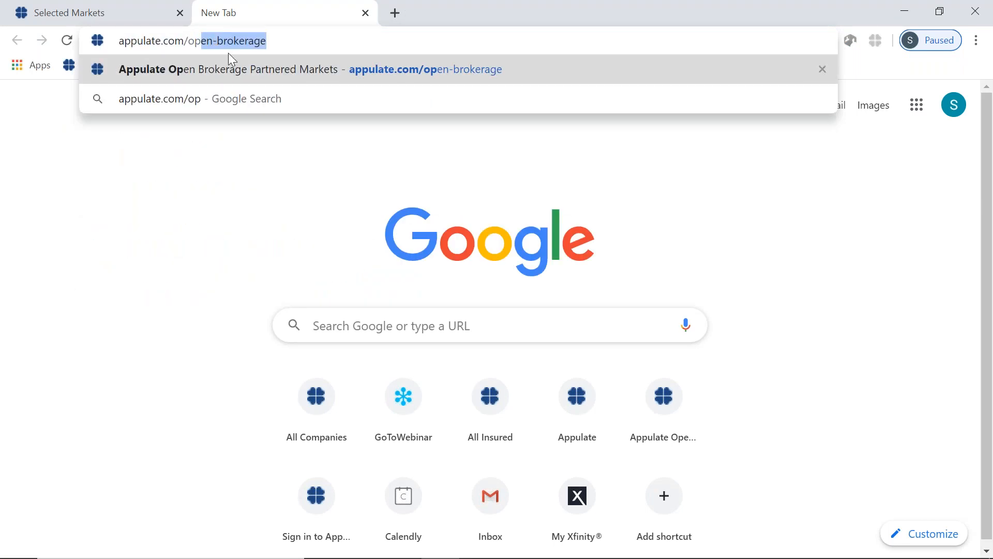
left_click(232, 70)
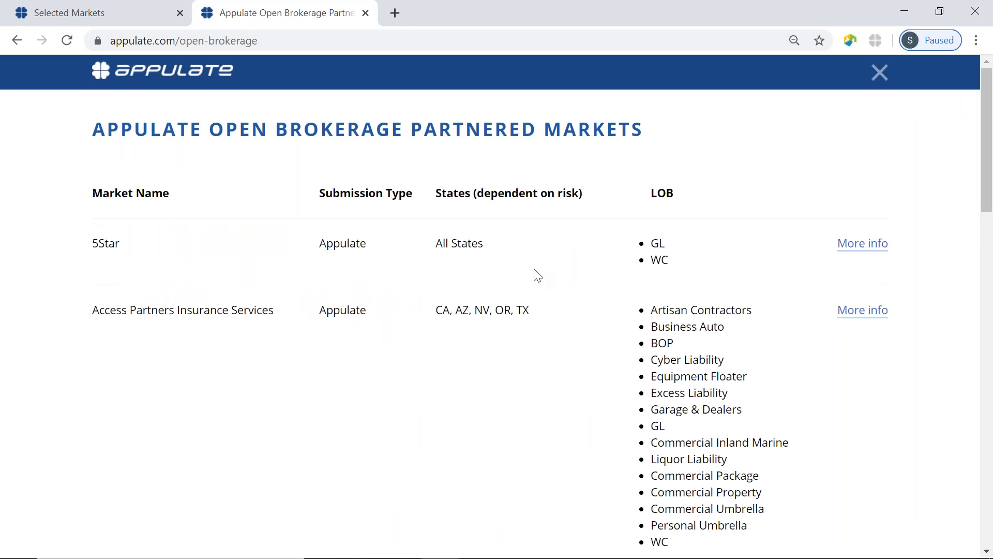
Scroll the Open Brokerage partnered markets table, then return to the Selected Markets list
scroll(535, 273, "down", 12)
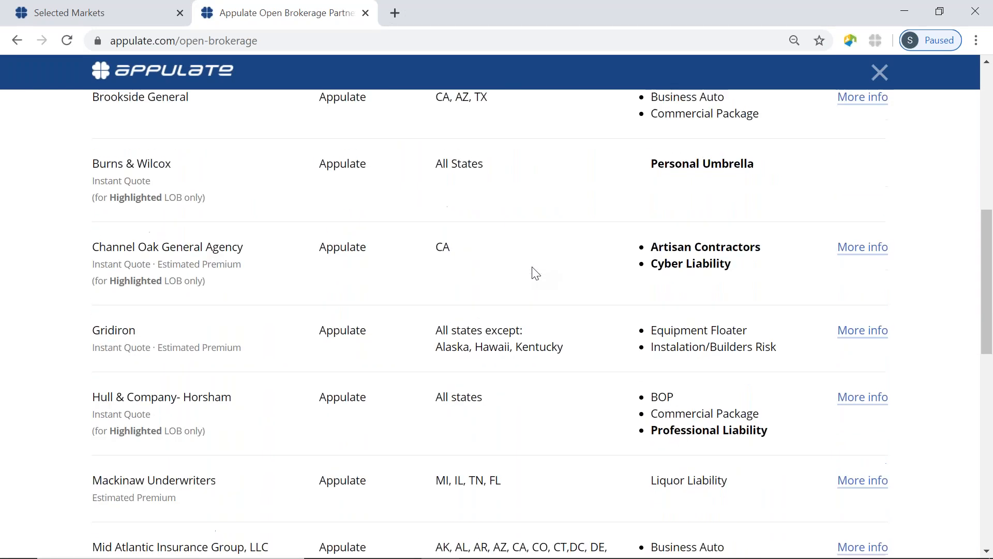
scroll(535, 272, "down", 5)
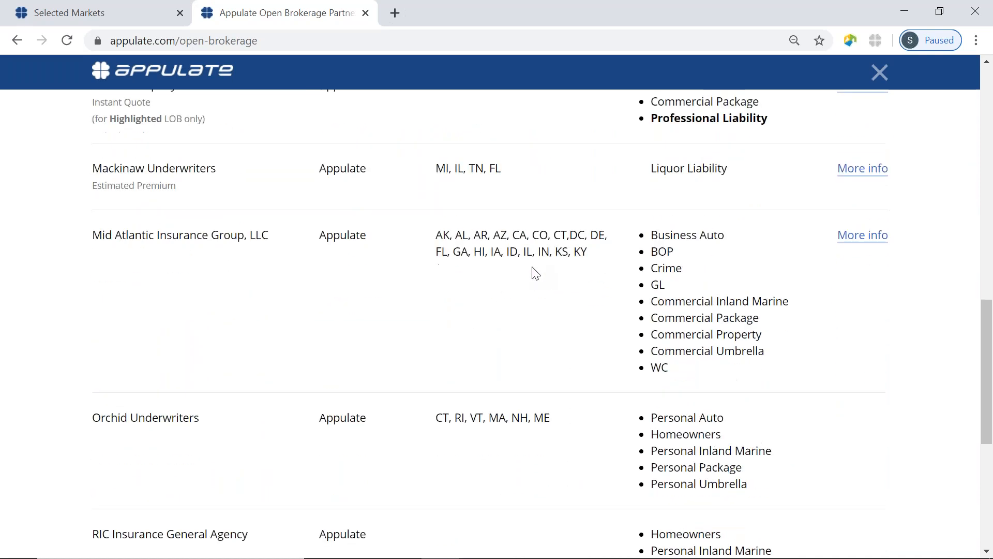
scroll(535, 272, "down", 2)
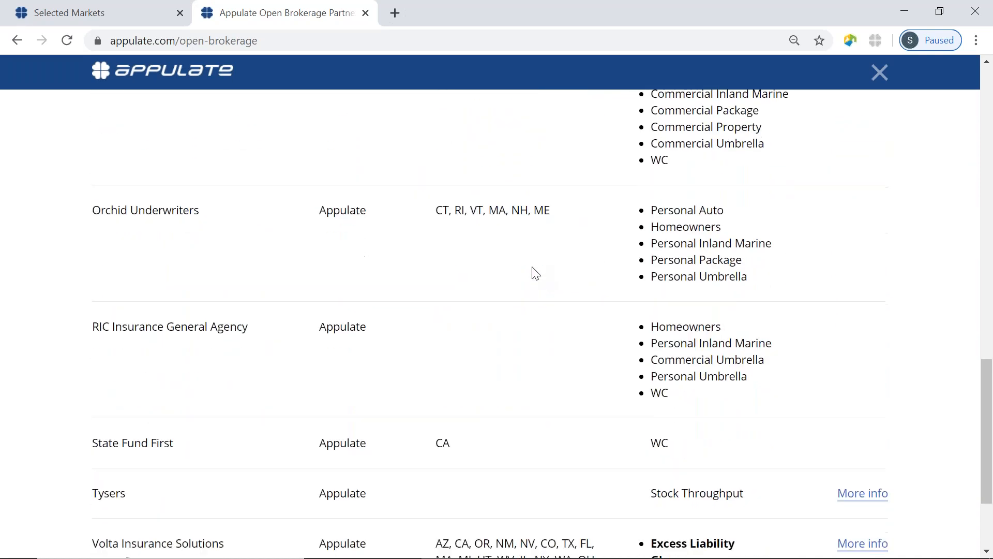
scroll(533, 272, "up", 20)
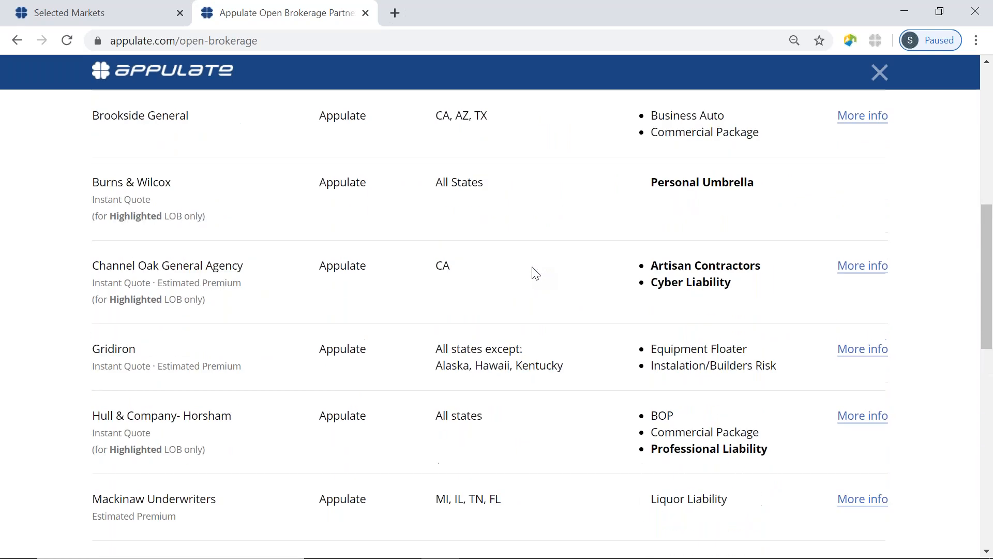
left_click(59, 10)
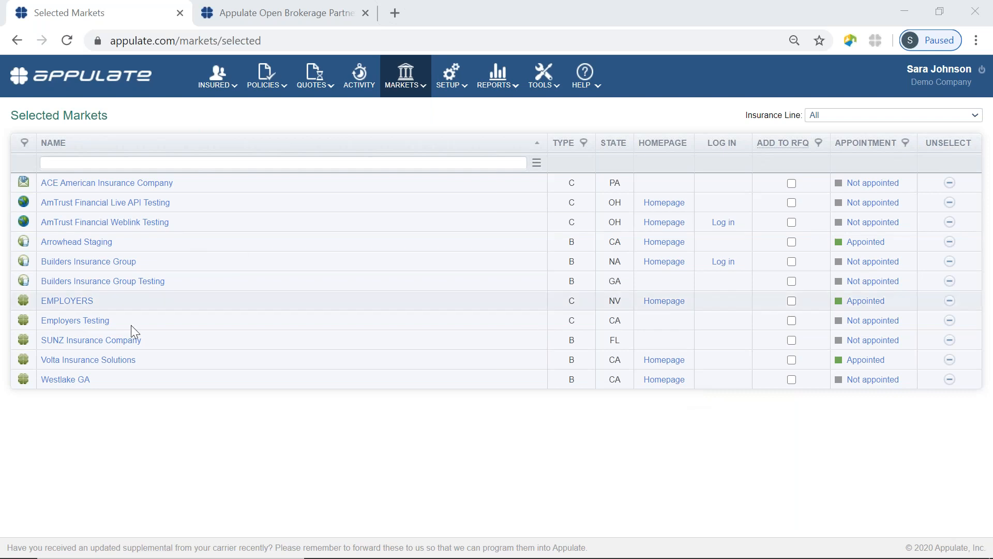
Go to INSURED > All Insured to list Gold Apple Nursery and Mia's Nails Salon & Spa
left_click(218, 78)
left_click(212, 110)
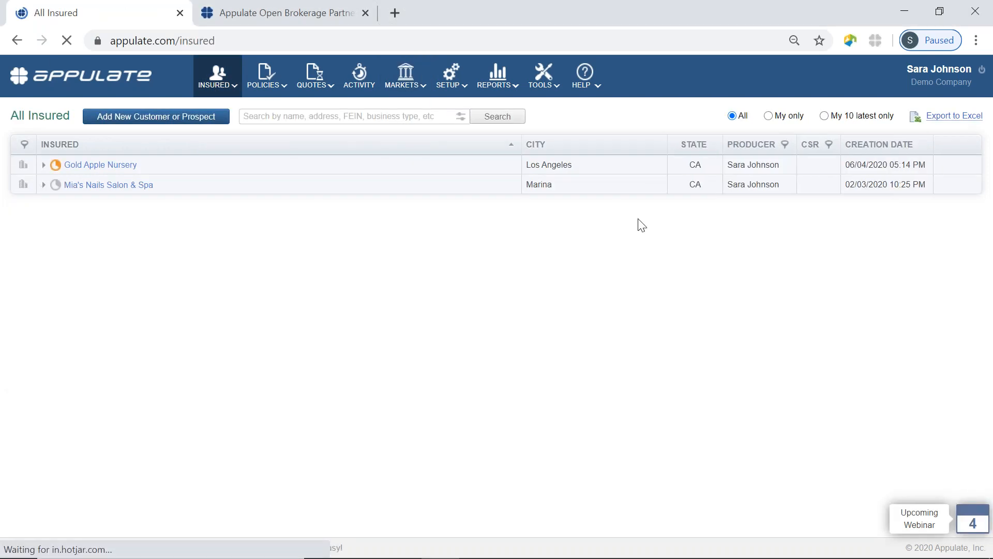
Open Gold Apple Nursery's Workers' Compensation request and send Encino's 13,117 proposal to the applicant for signature
left_click(44, 164)
left_click(100, 186)
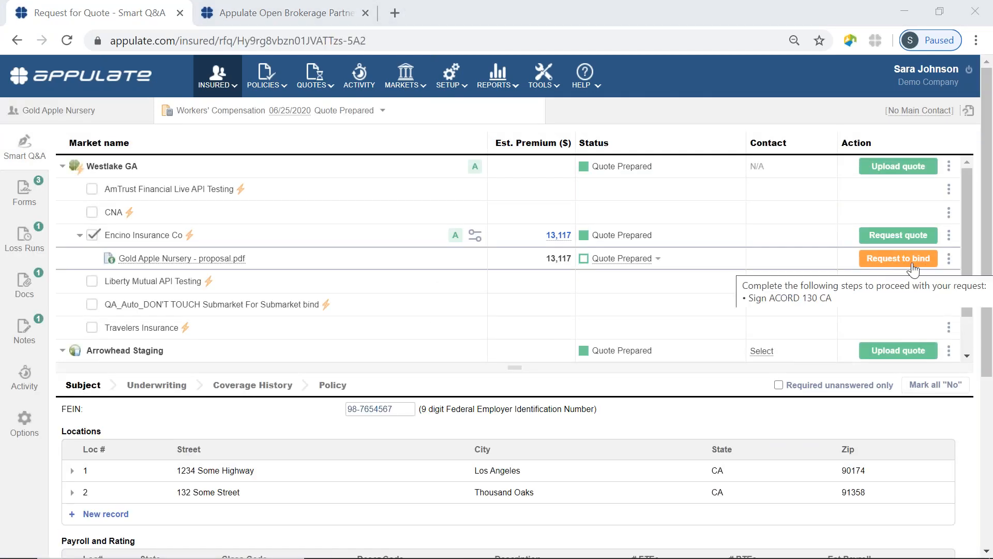
left_click(951, 259)
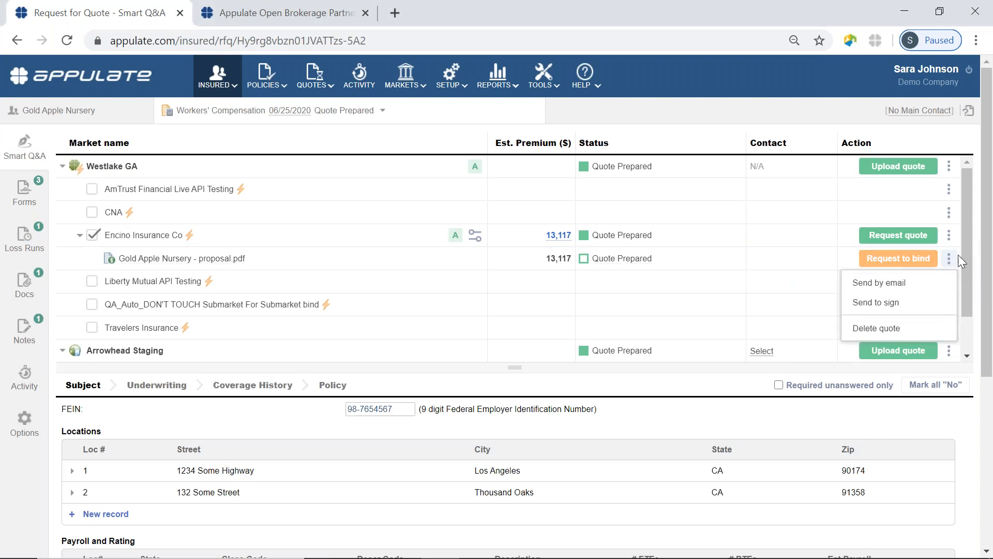
left_click(875, 303)
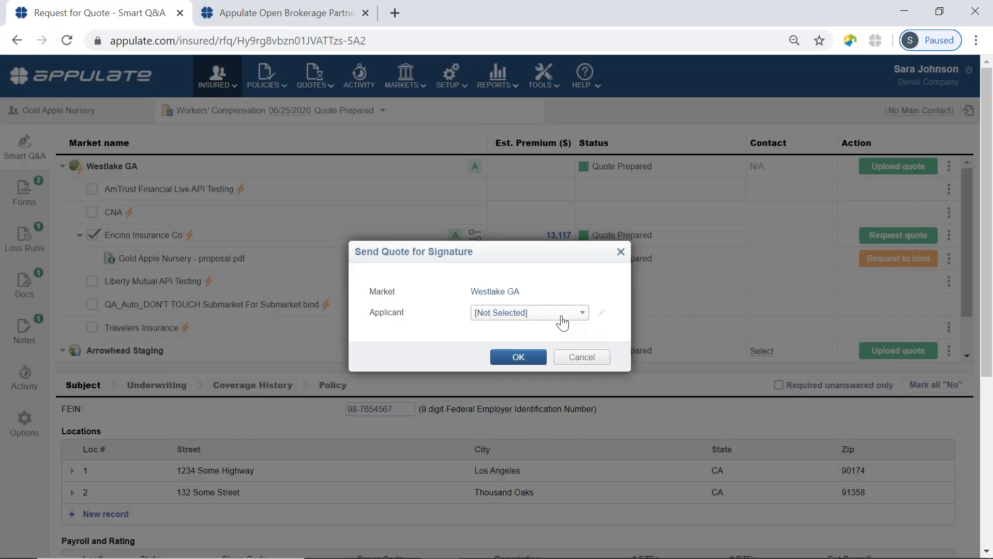
left_click(562, 315)
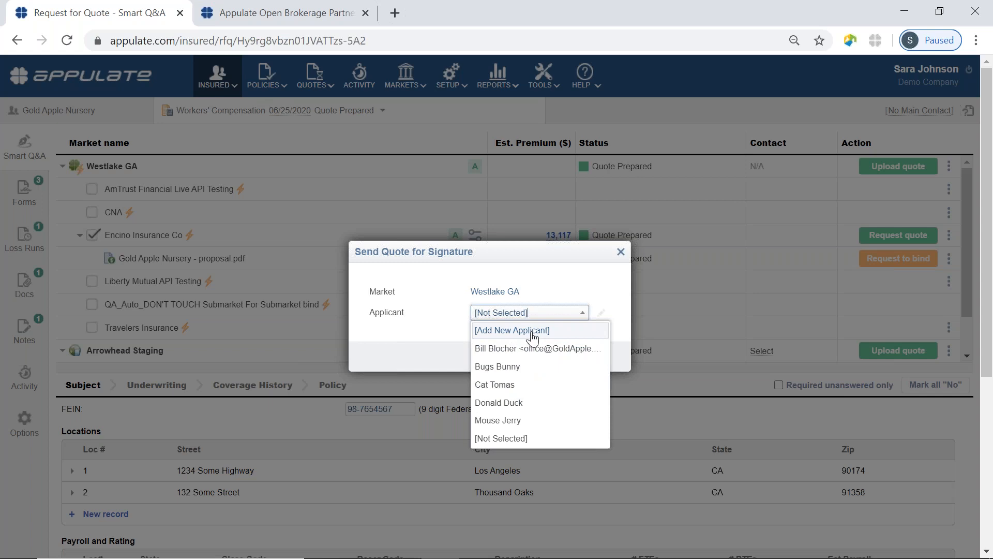
left_click(529, 349)
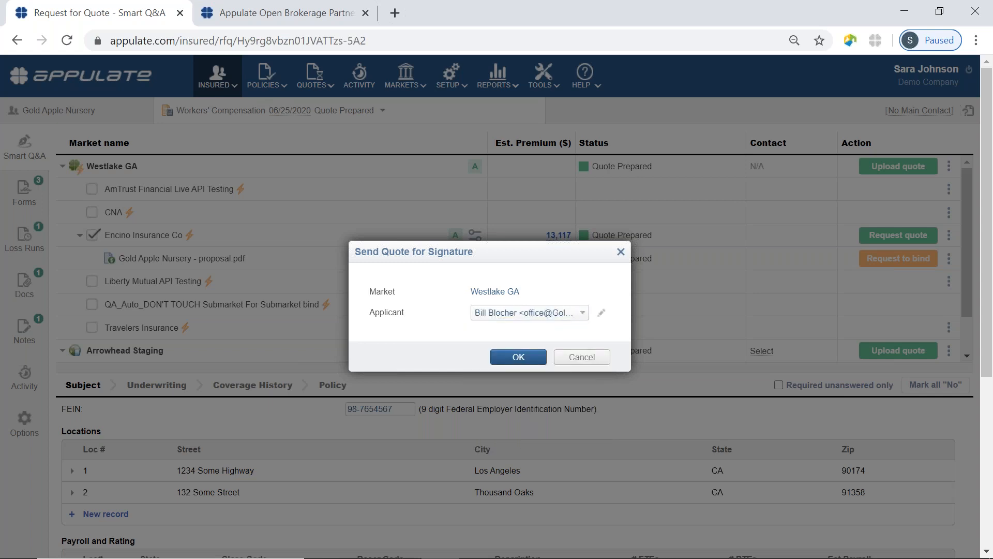
left_click(518, 356)
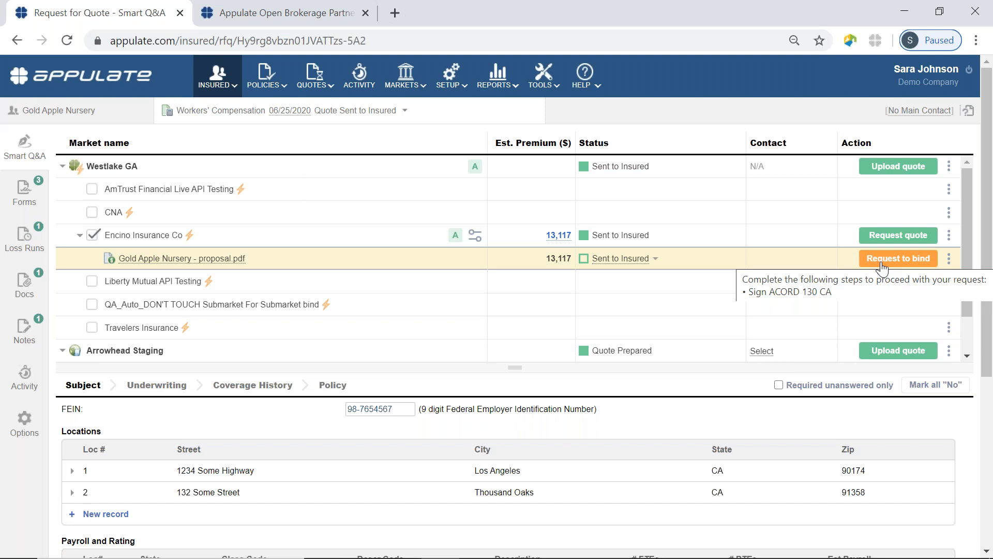
Cancel the proposal's signing so it returns to Quote Prepared
left_click(950, 260)
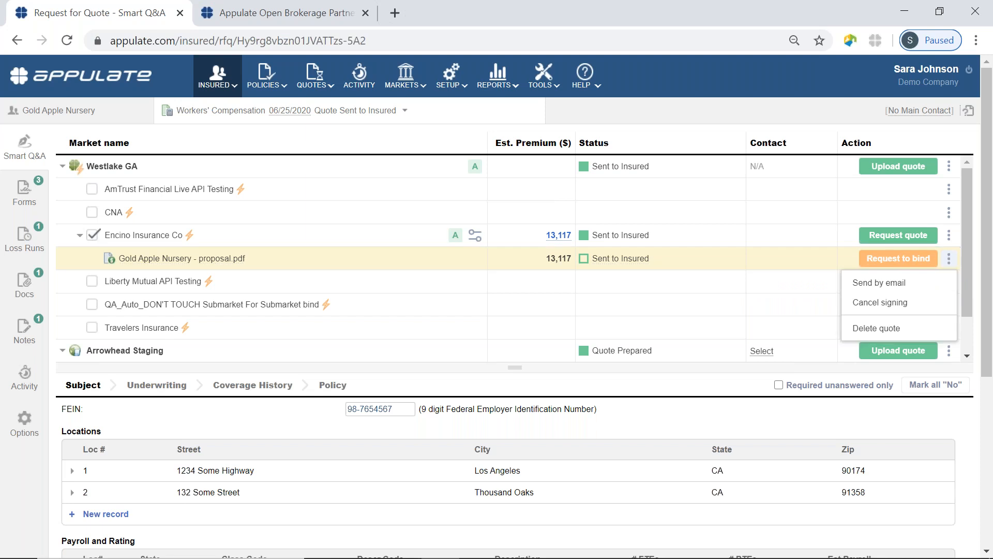
left_click(881, 302)
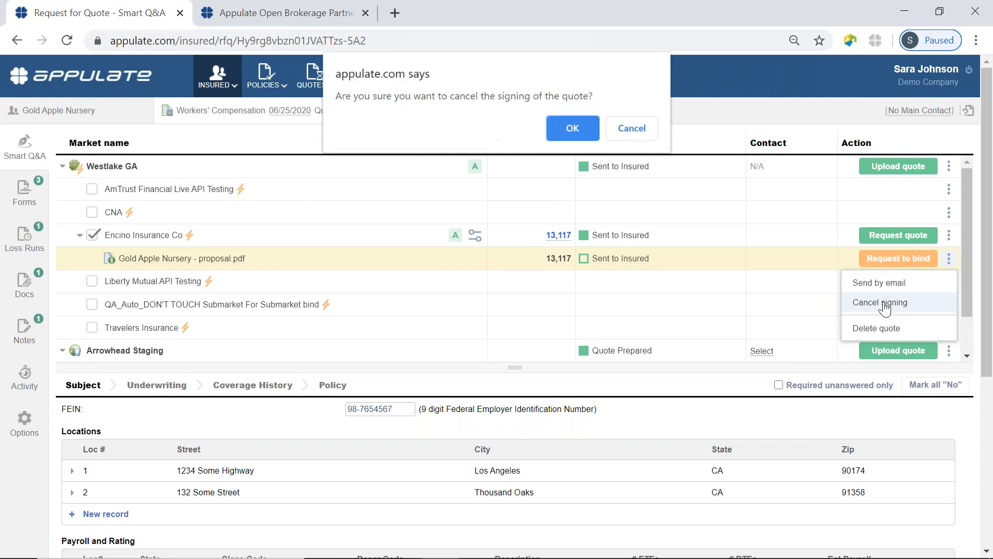
left_click(571, 120)
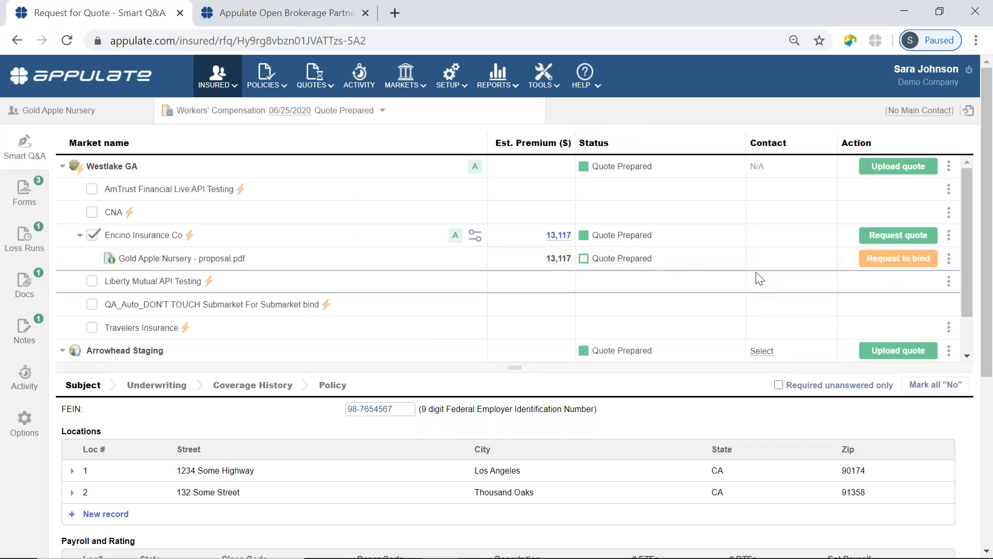
Reopen the Send to sign form, dismiss it without sending, and go to Markets > Selected
left_click(949, 261)
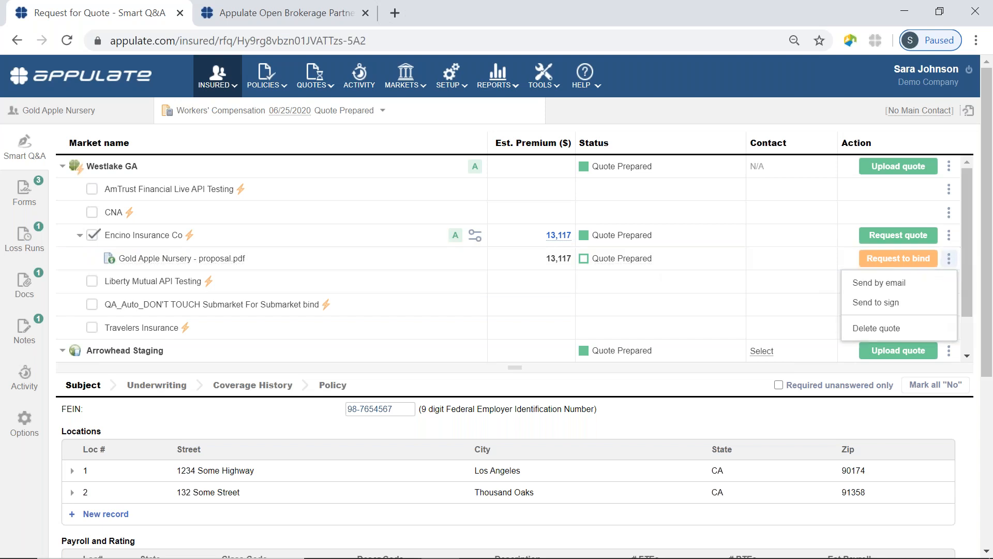
left_click(894, 305)
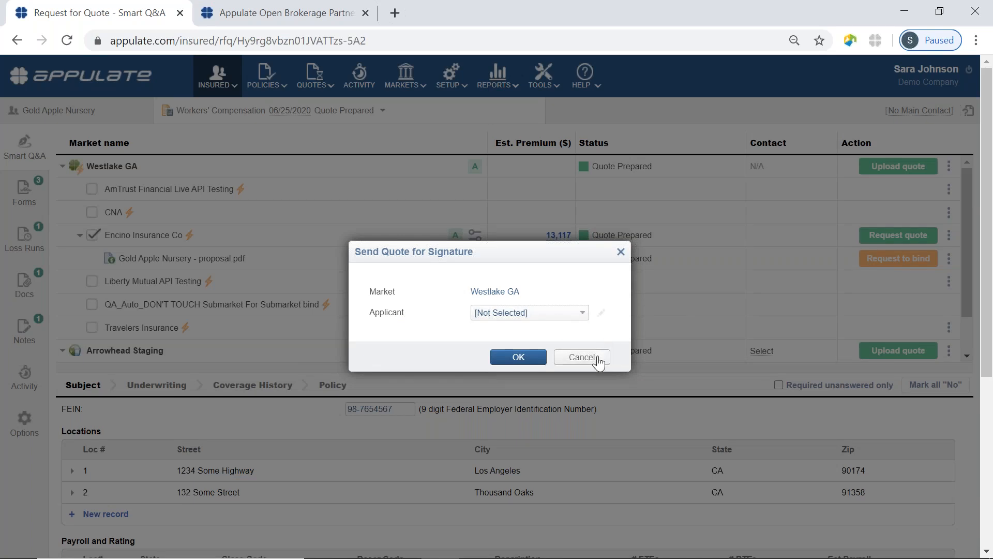
left_click(582, 357)
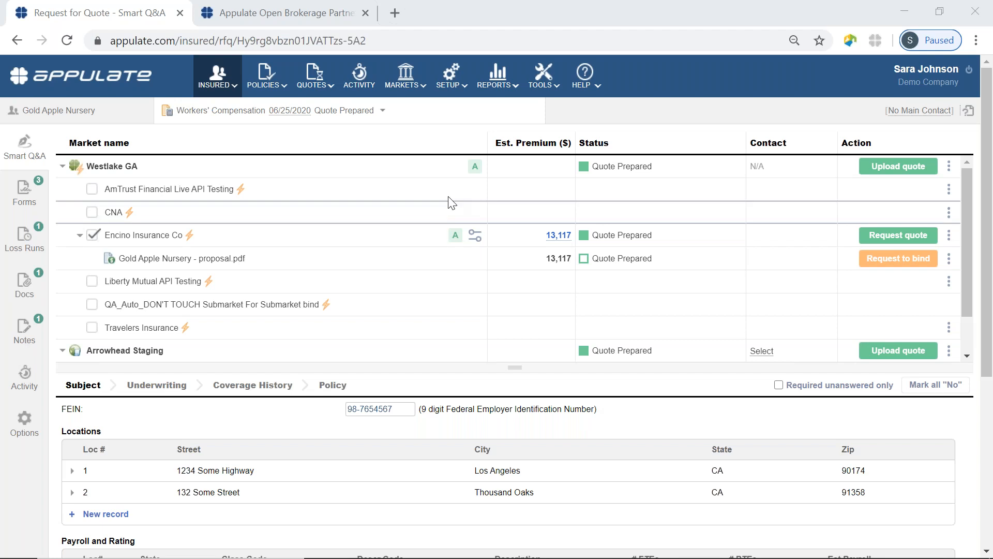
mouse_move(406, 88)
left_click(405, 113)
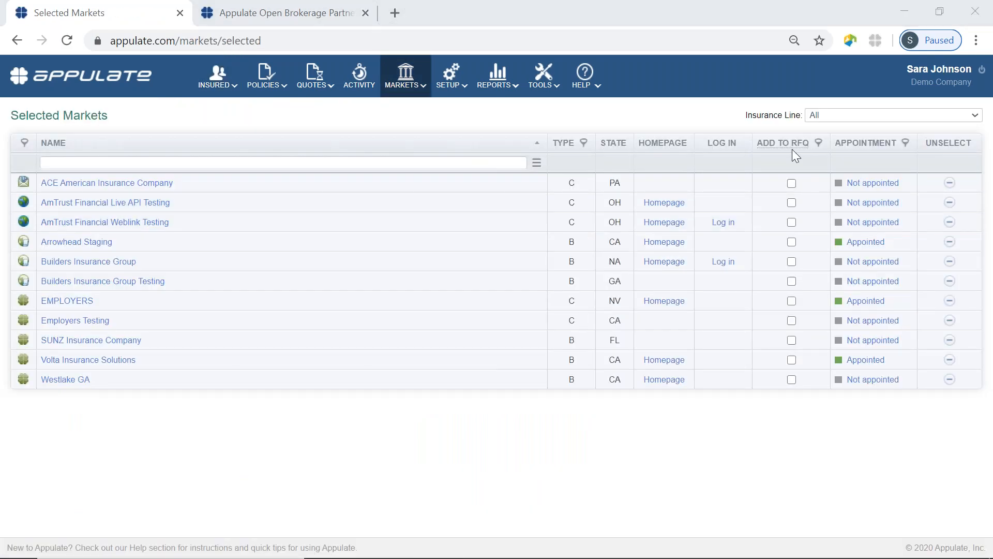
mouse_move(781, 142)
left_click(217, 77)
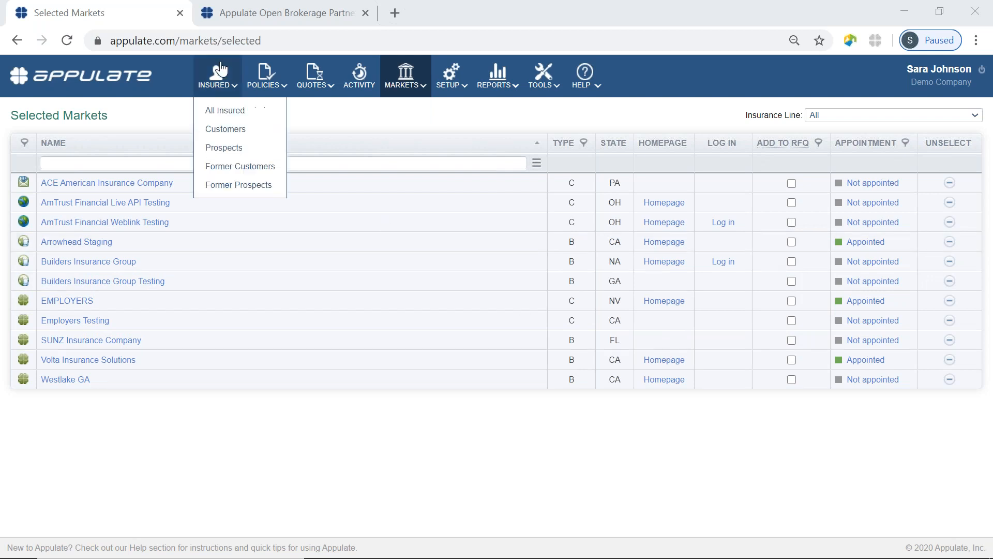
Reopen Gold Apple Nursery's Workers' Compensation request from All Insured and show its Forms
left_click(225, 110)
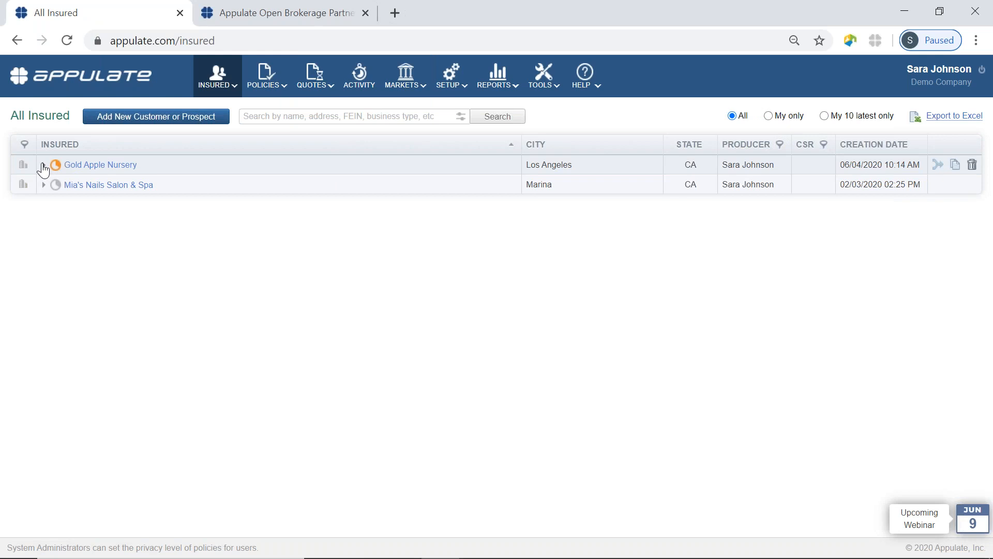
left_click(43, 166)
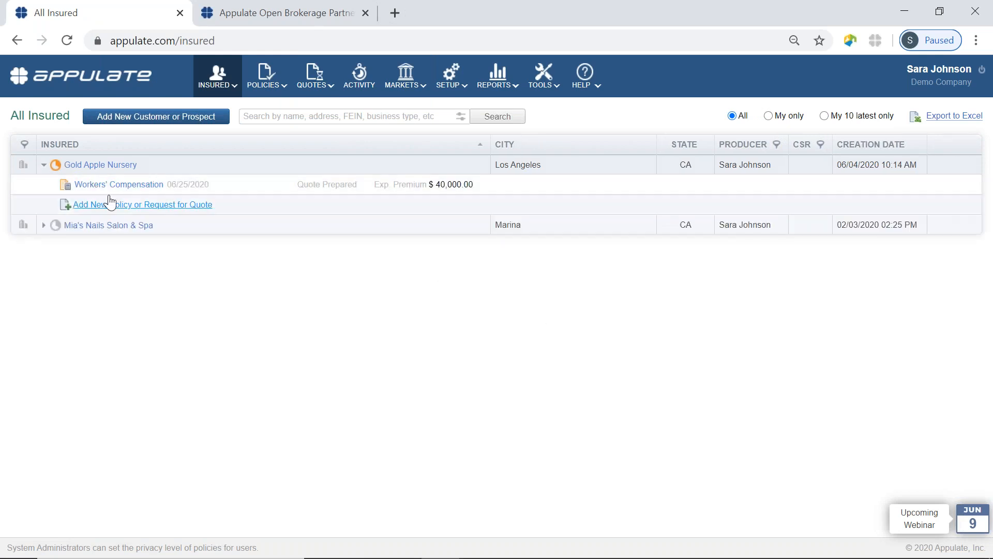
left_click(105, 187)
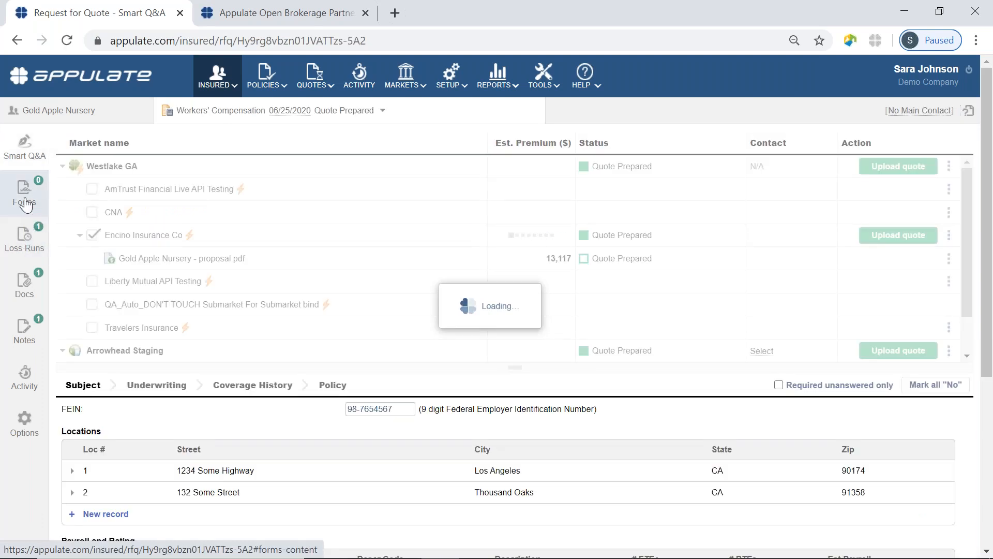
left_click(25, 202)
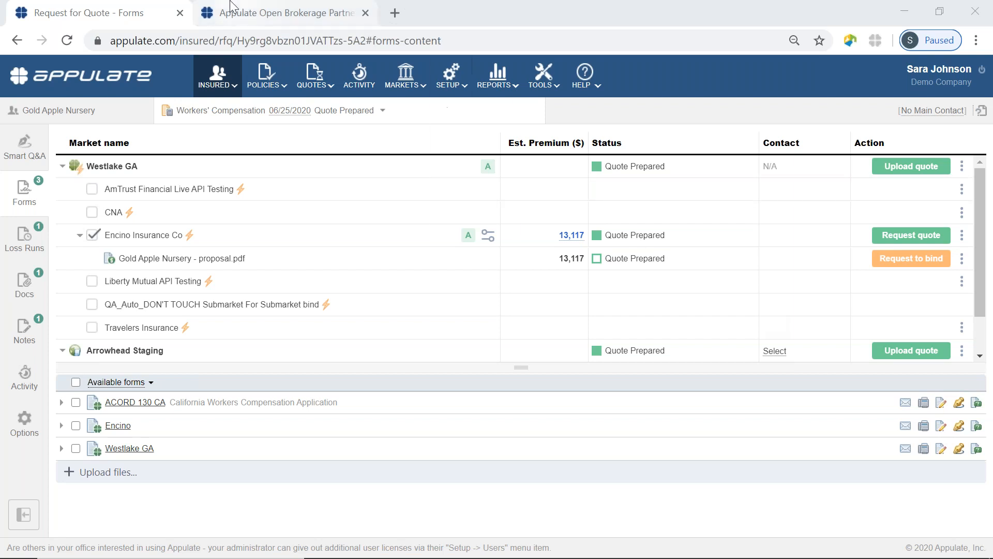
Look over the Open Brokerage partnered markets, then on the Forms tab collapse the Westlake GA and Arrowhead Staging groups
left_click(249, 14)
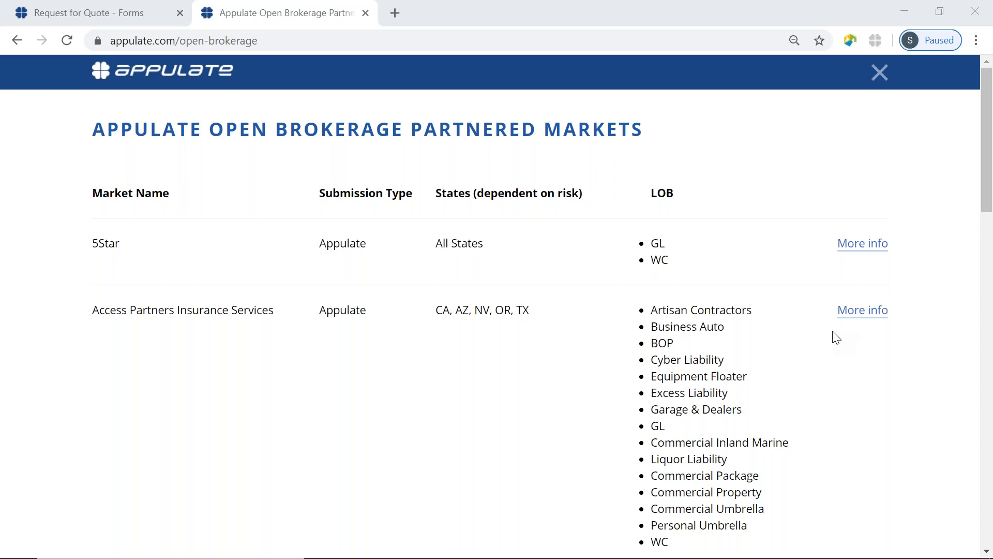
left_click(142, 16)
left_click(62, 166)
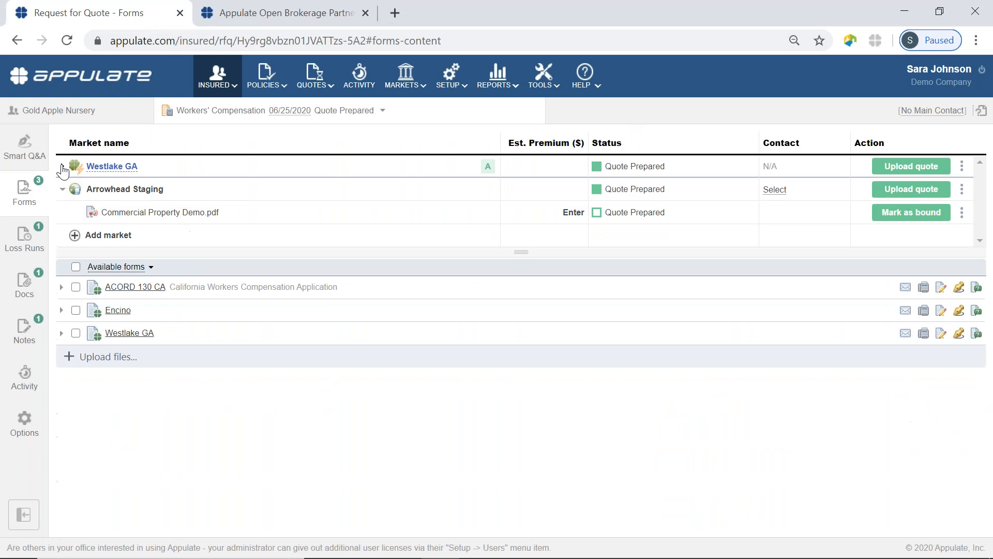
left_click(62, 189)
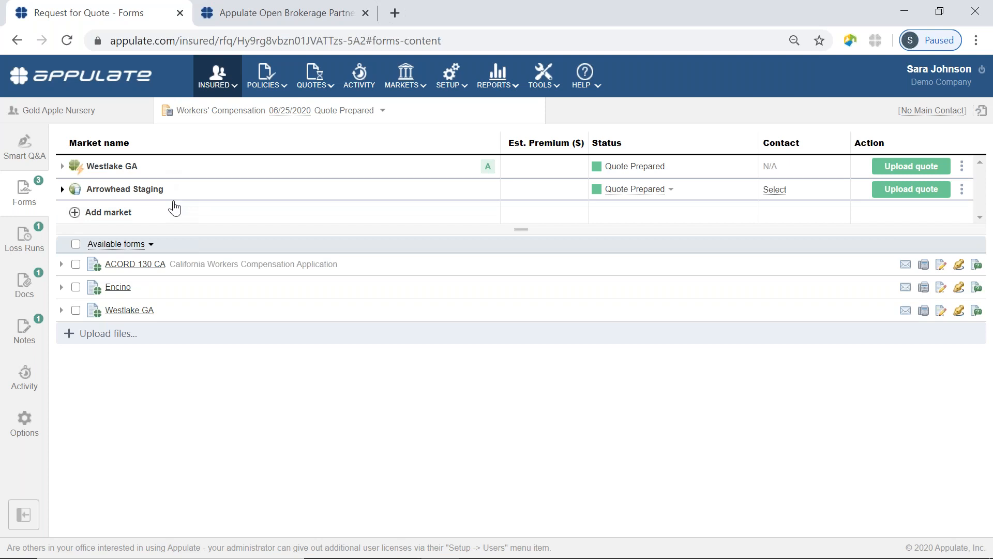
Dismiss the Add market search without adding a market, then show slide 8 of the PowerPoint presentation
left_click(89, 214)
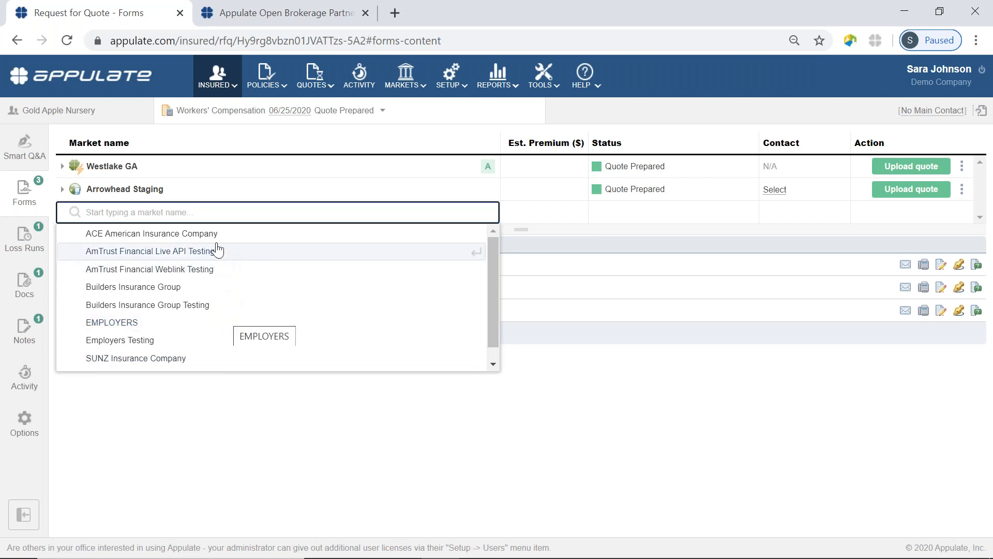
left_click(578, 457)
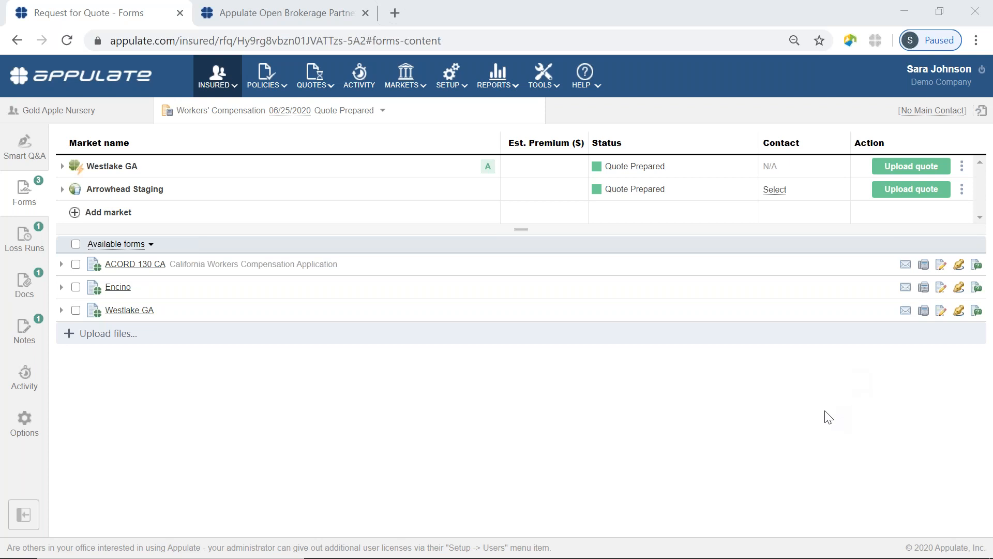
mouse_move(536, 529)
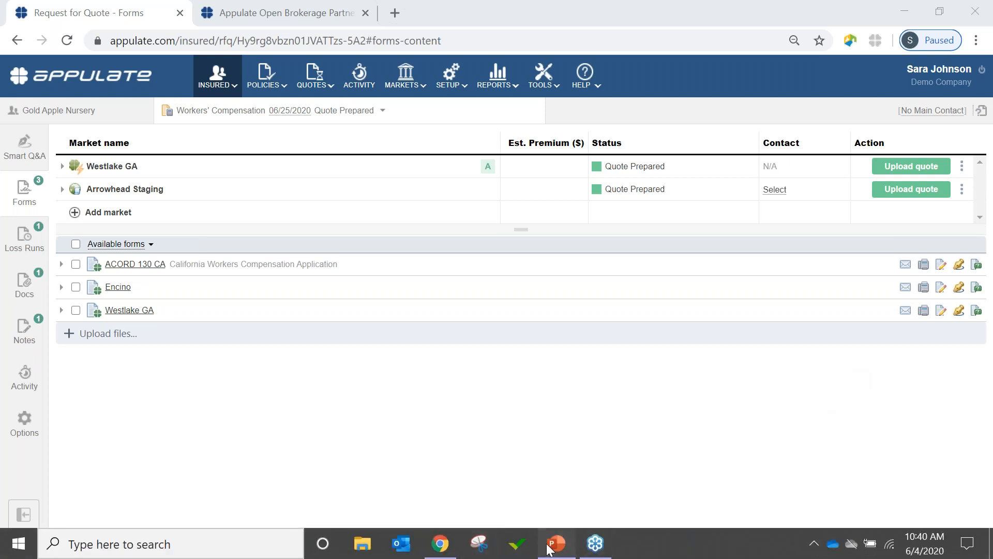
left_click(555, 543)
scroll(92, 477, "down", 1)
left_click(92, 477)
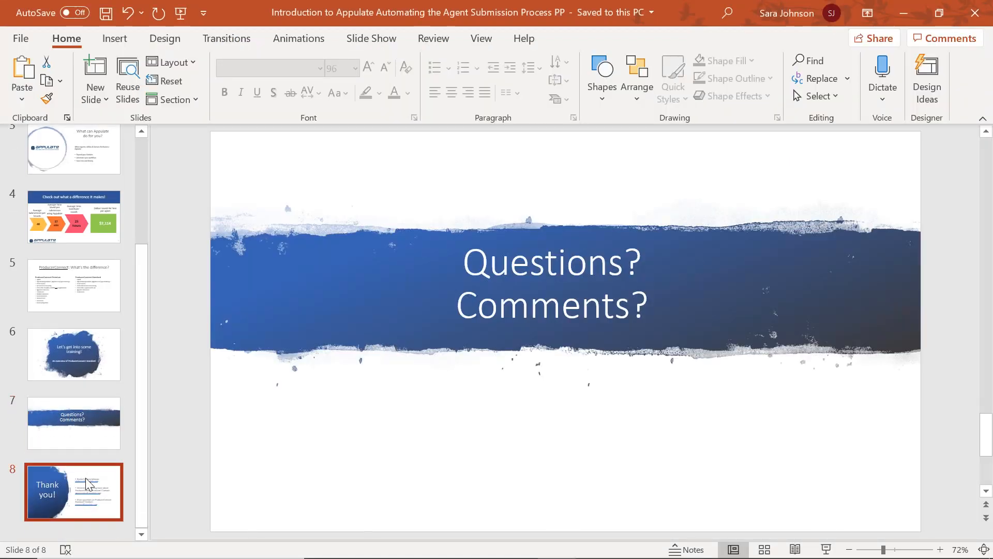